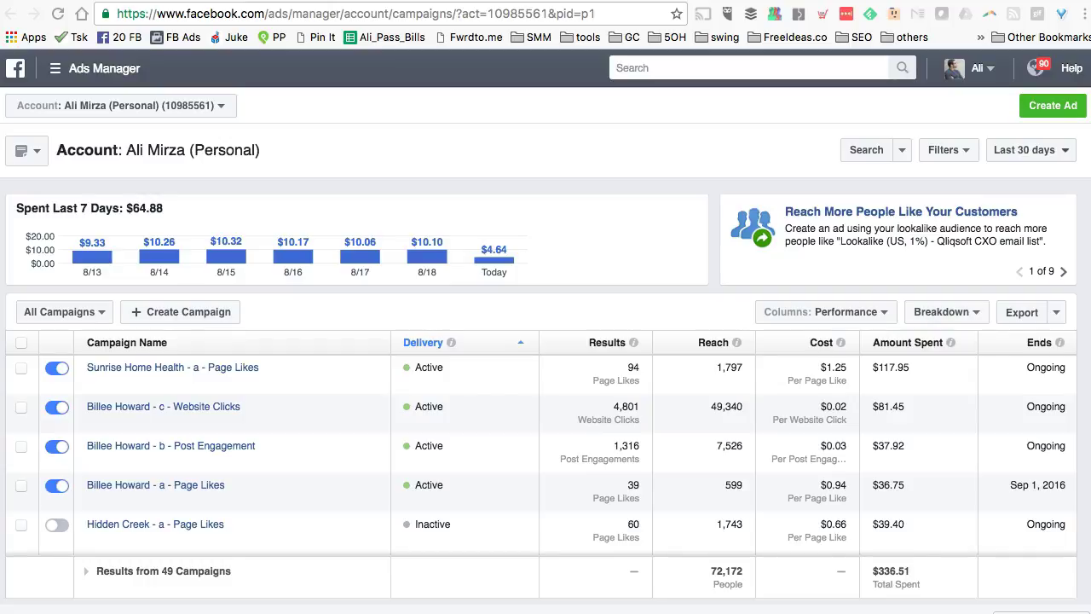
pyautogui.click(393, 110)
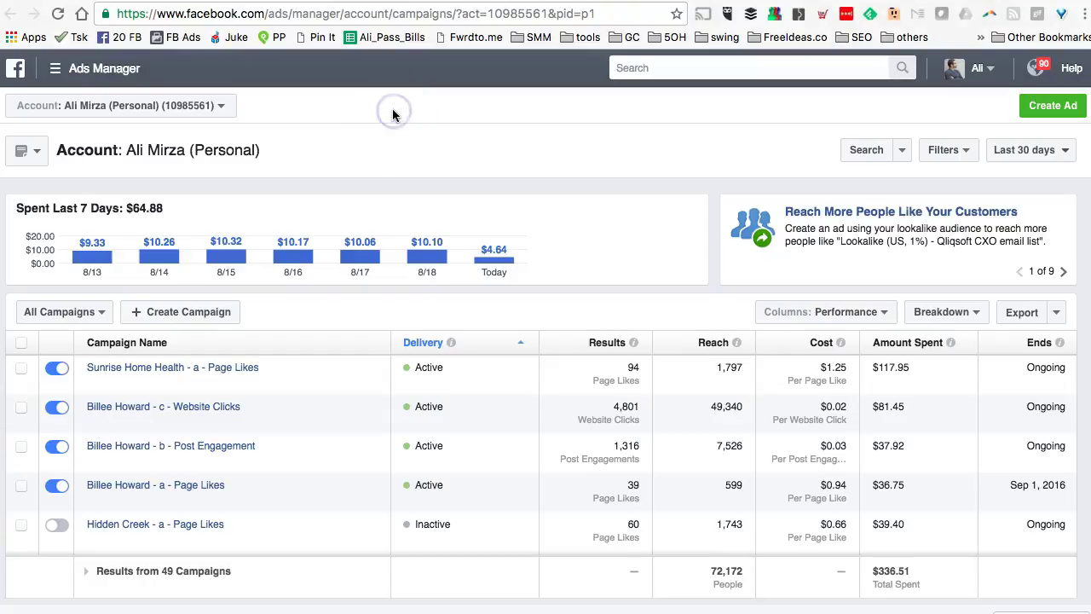
pyautogui.scroll(-3, 392, 108)
pyautogui.scroll(3, 392, 108)
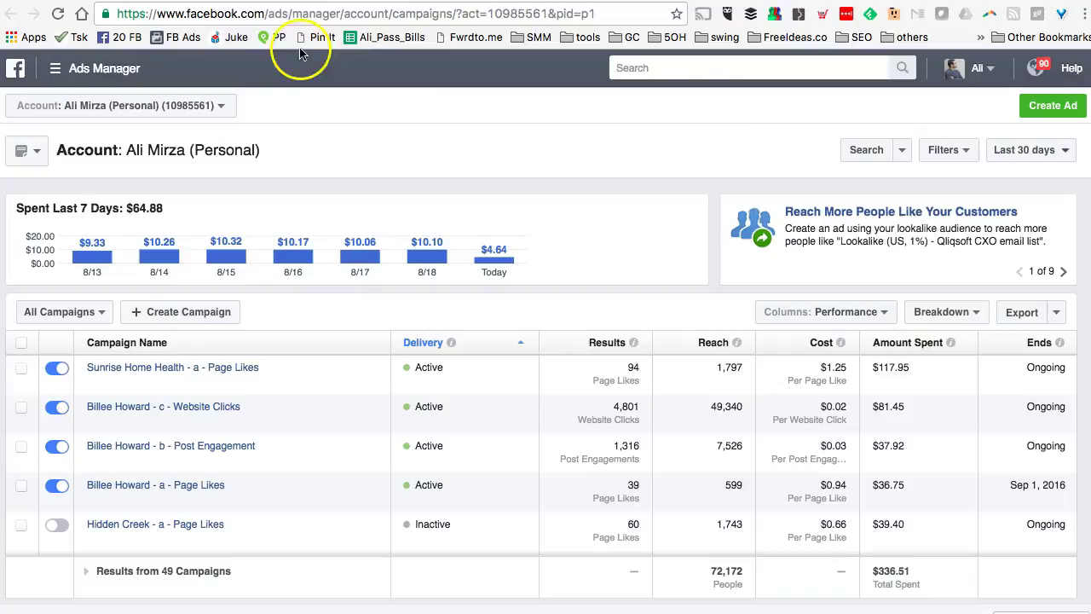
pyautogui.scroll(-2, 382, 174)
pyautogui.scroll(2, 382, 175)
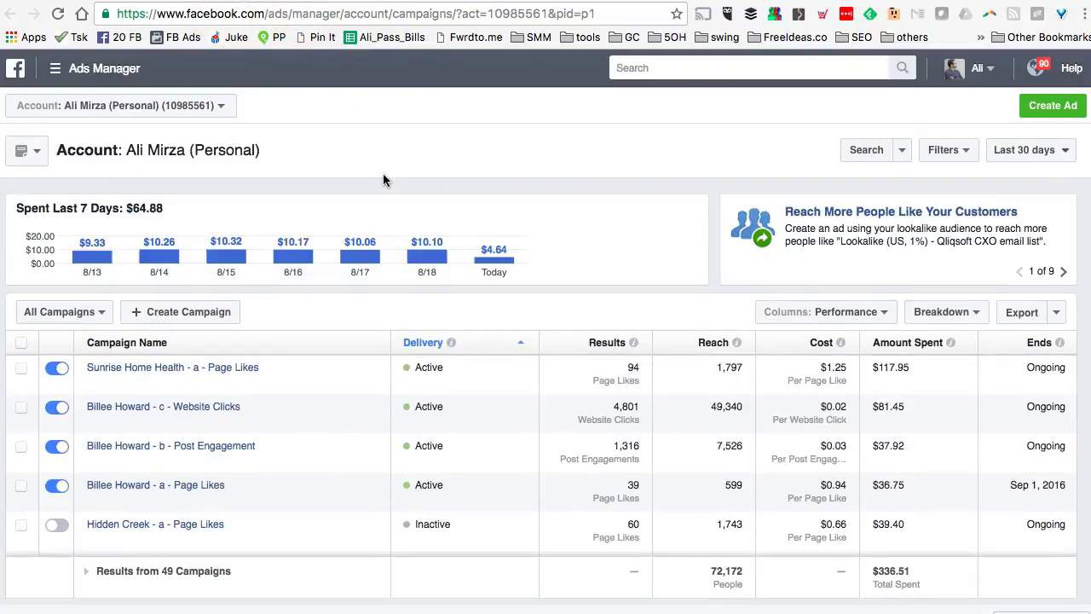
# Step: Open Audience Insights in a new browser tab and dismiss the starting audience choice
pyautogui.click(55, 68)
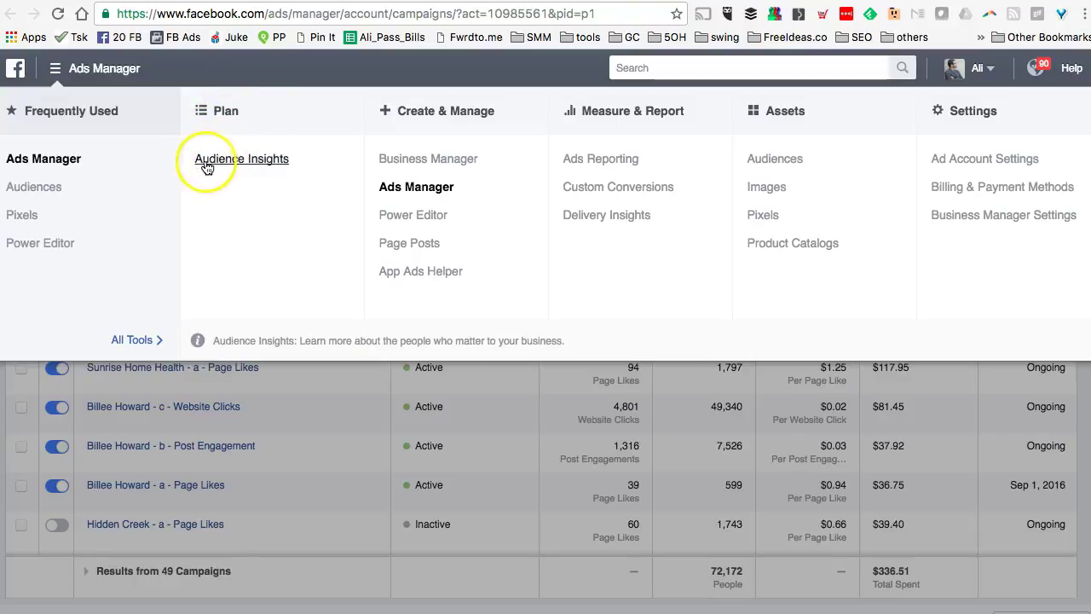
pyautogui.rightClick(253, 162)
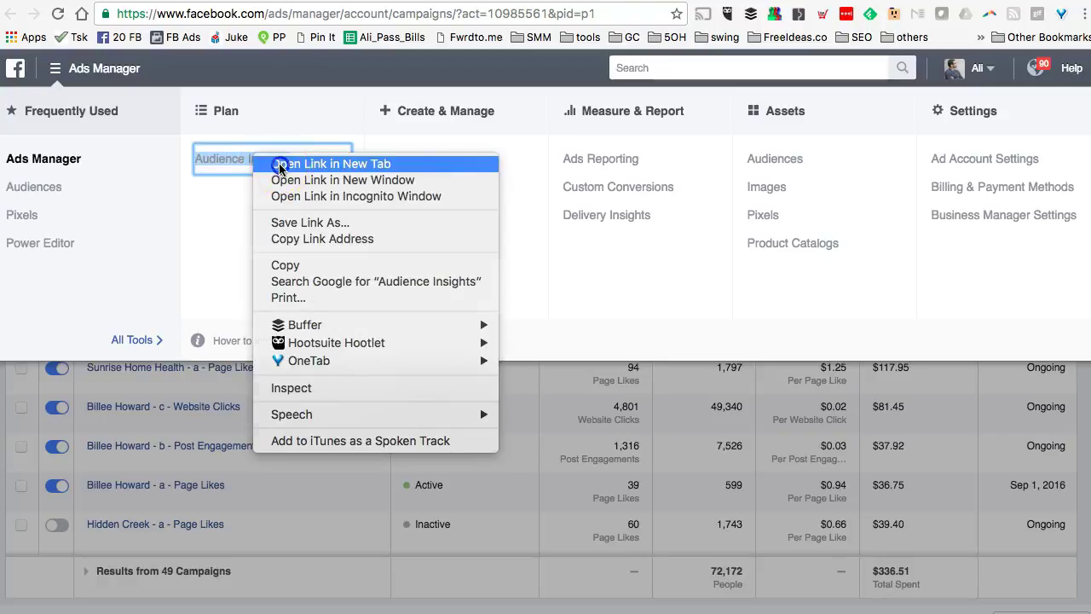
pyautogui.click(280, 165)
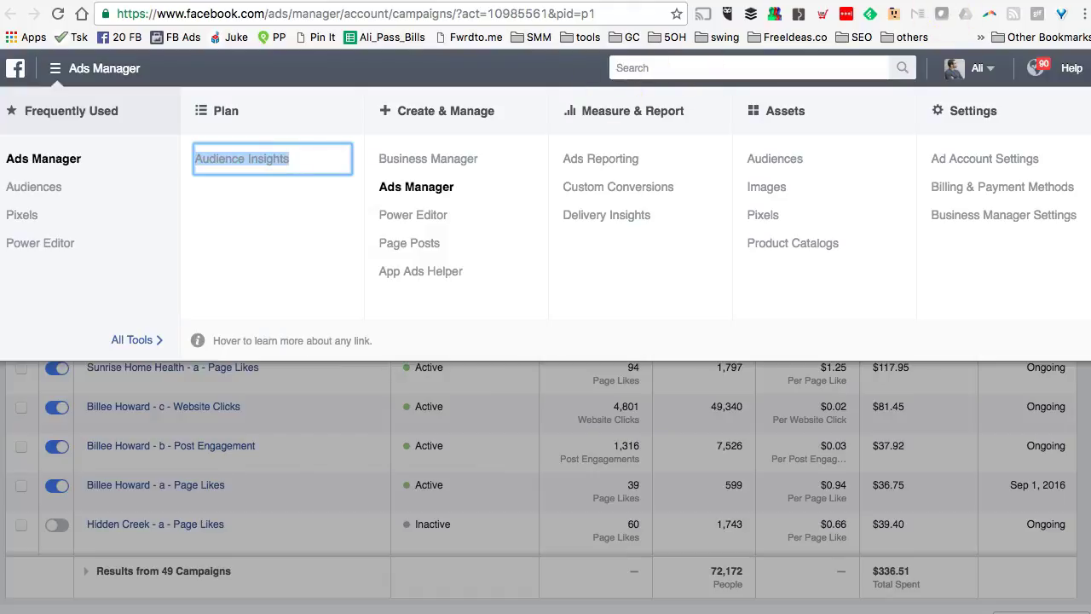
pyautogui.click(877, 0)
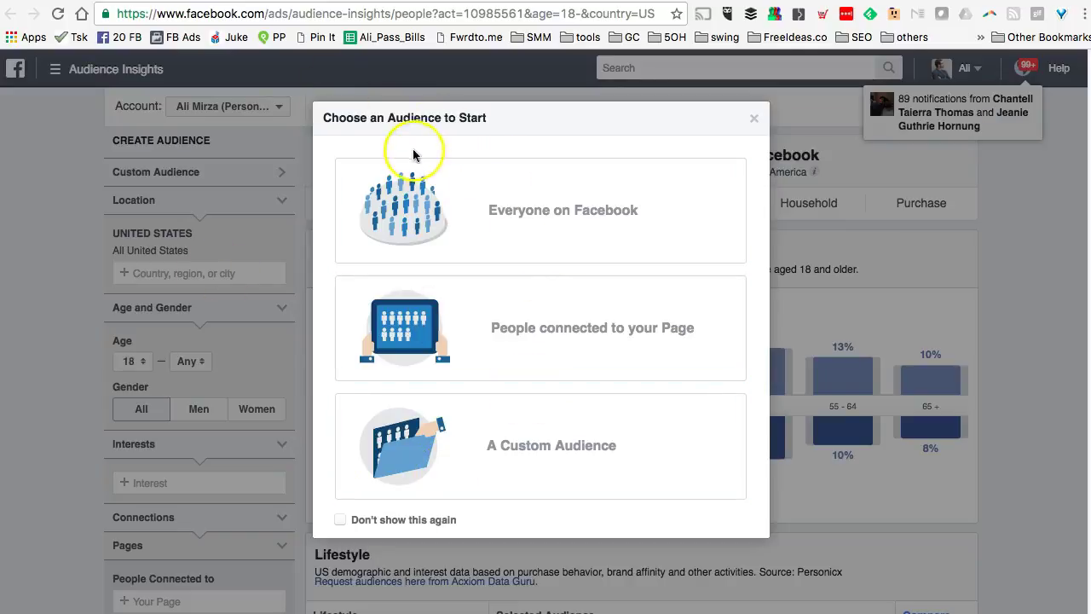
pyautogui.click(754, 118)
# Step: Set the new audience's minimum age to 25
pyautogui.scroll(-5, 876, 255)
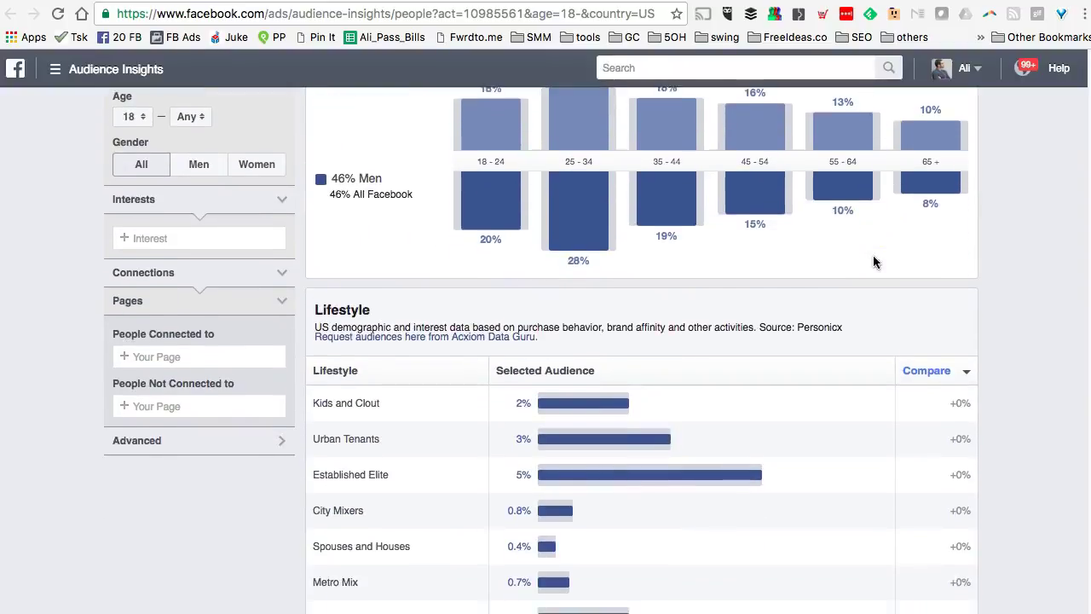
pyautogui.scroll(-6, 873, 262)
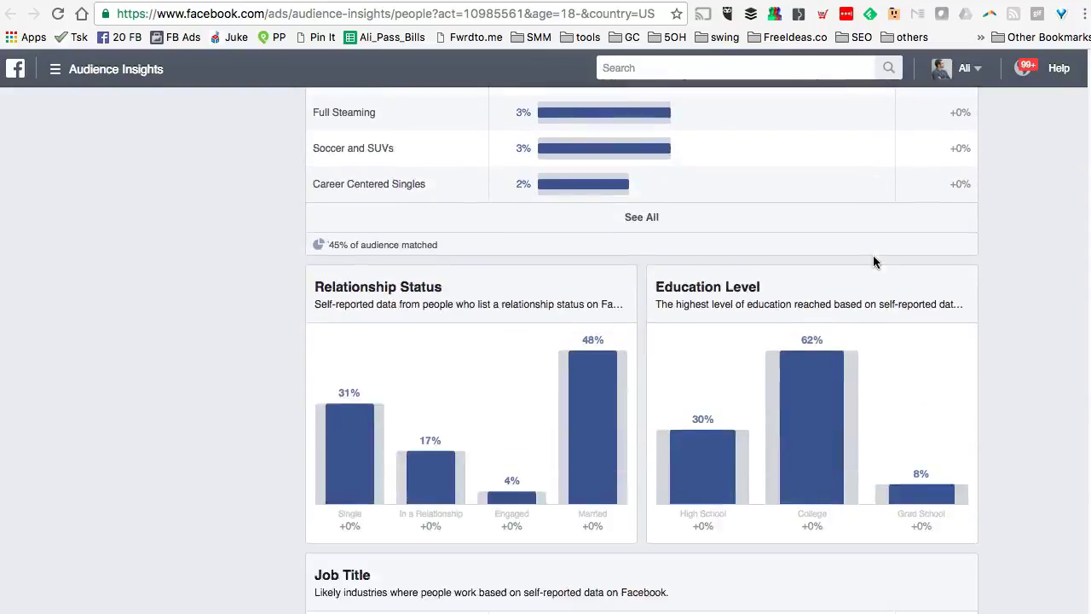
pyautogui.scroll(11, 873, 261)
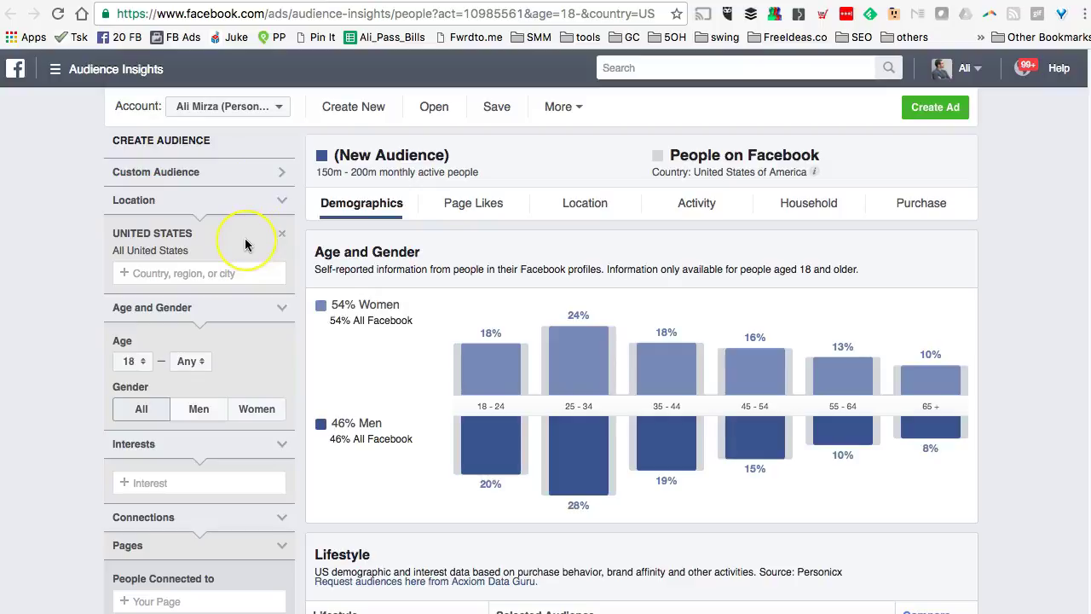
pyautogui.scroll(-3, 245, 238)
pyautogui.scroll(-3, 237, 292)
pyautogui.scroll(3, 237, 292)
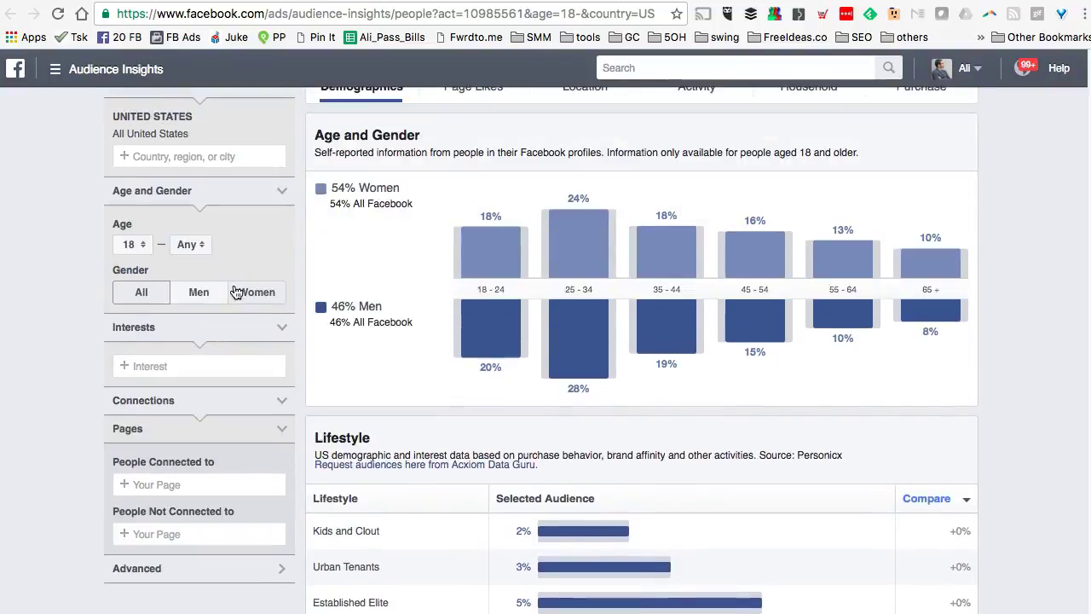
pyautogui.click(135, 245)
pyautogui.scroll(-3, 132, 326)
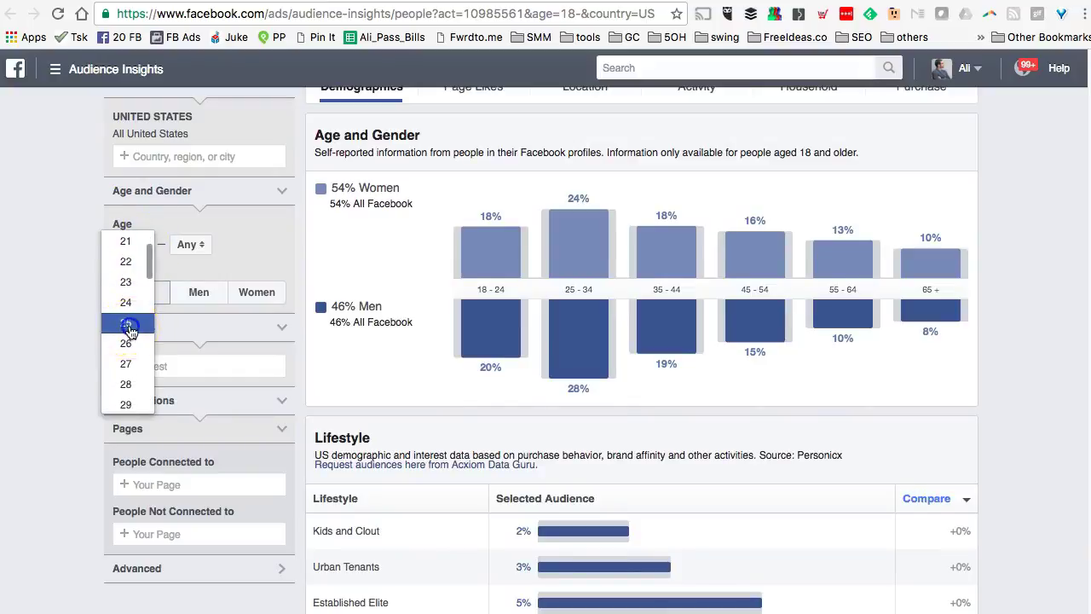
pyautogui.click(129, 330)
# Step: Set the audience's maximum age to 55
pyautogui.click(189, 245)
pyautogui.scroll(-1, 177, 343)
pyautogui.scroll(-10, 178, 343)
pyautogui.scroll(-5, 178, 343)
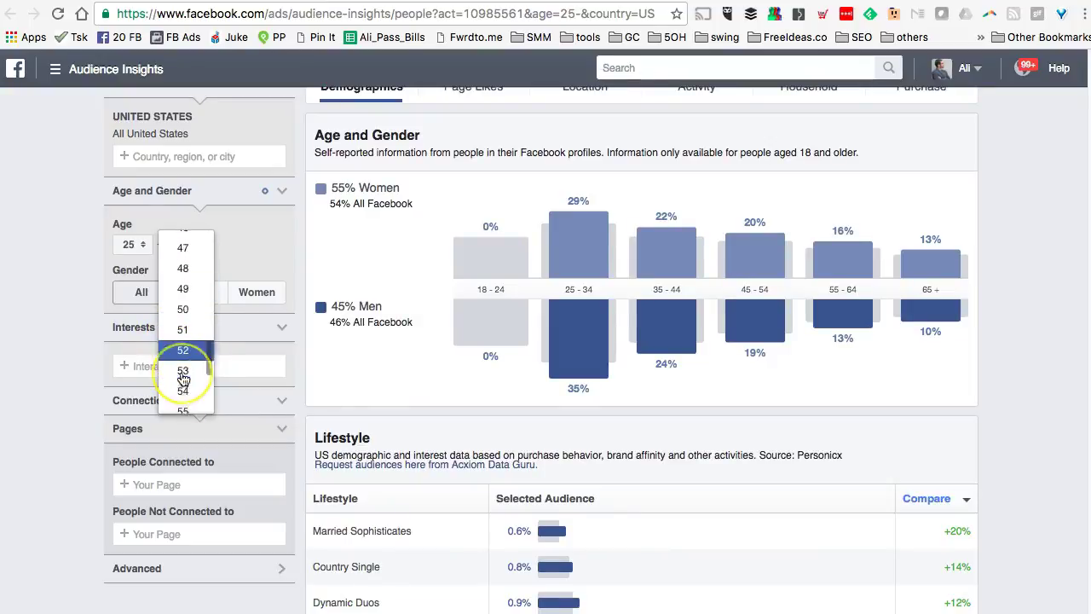
pyautogui.scroll(-1, 183, 377)
pyautogui.click(183, 375)
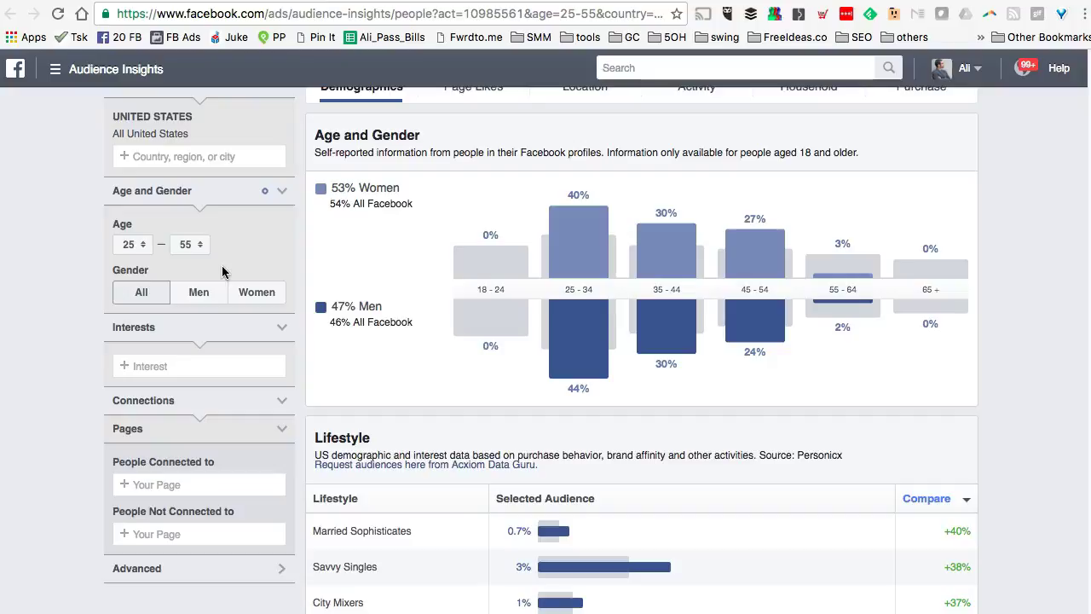
# Step: Add Social Media Examiner as an interest for the audience
pyautogui.scroll(-2, 221, 271)
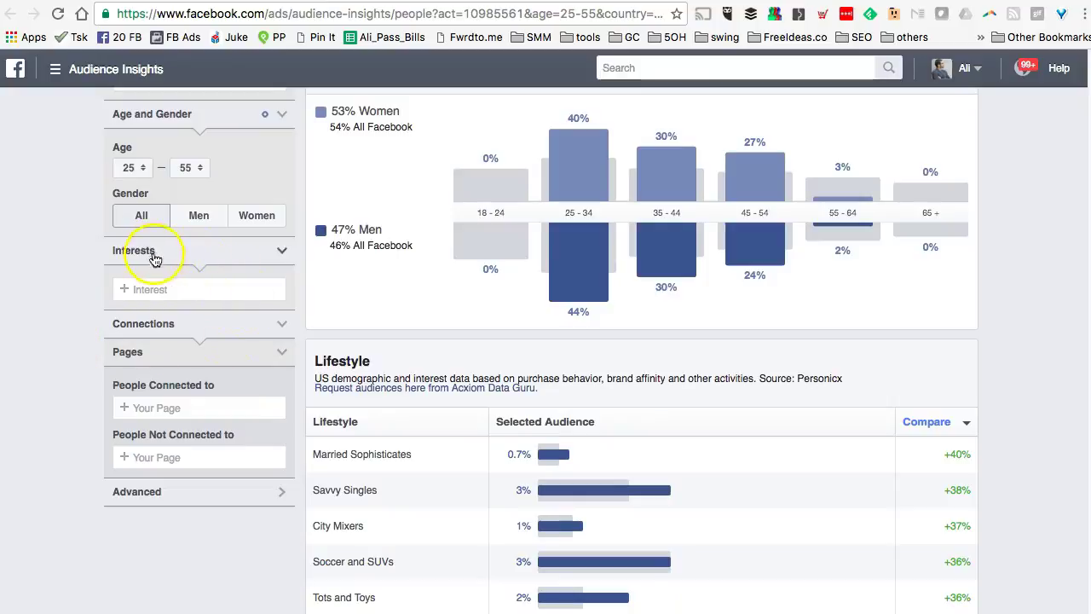
pyautogui.click(156, 289)
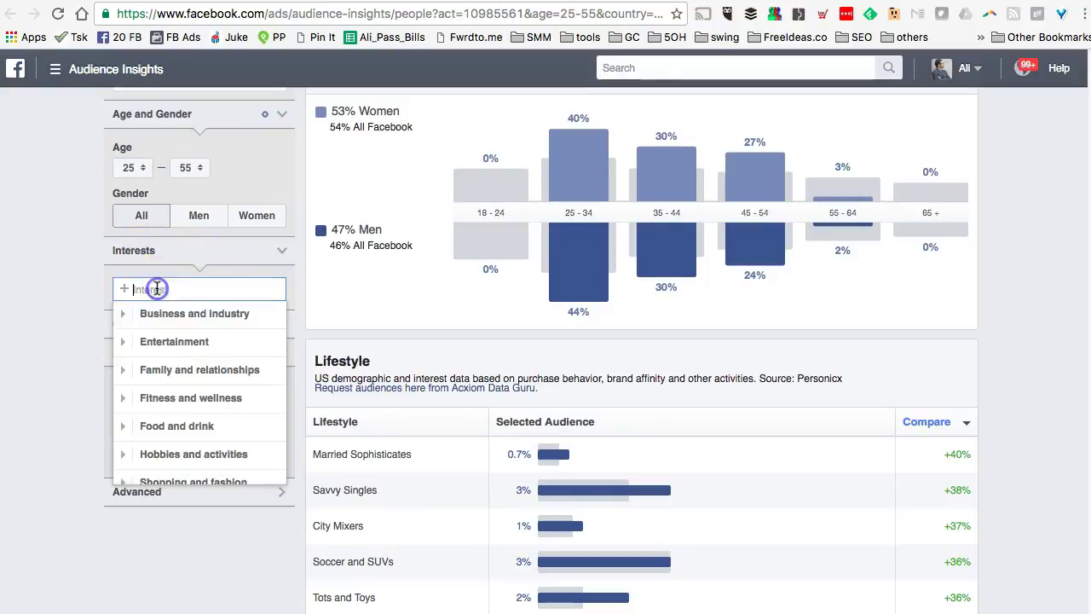
pyautogui.click(63, 284)
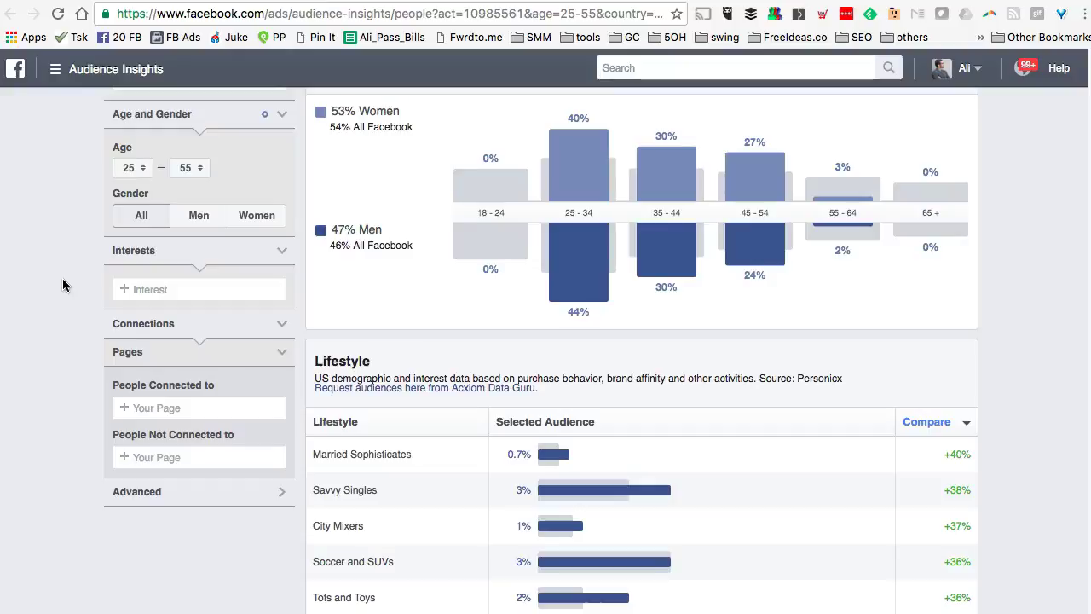
pyautogui.click(152, 290)
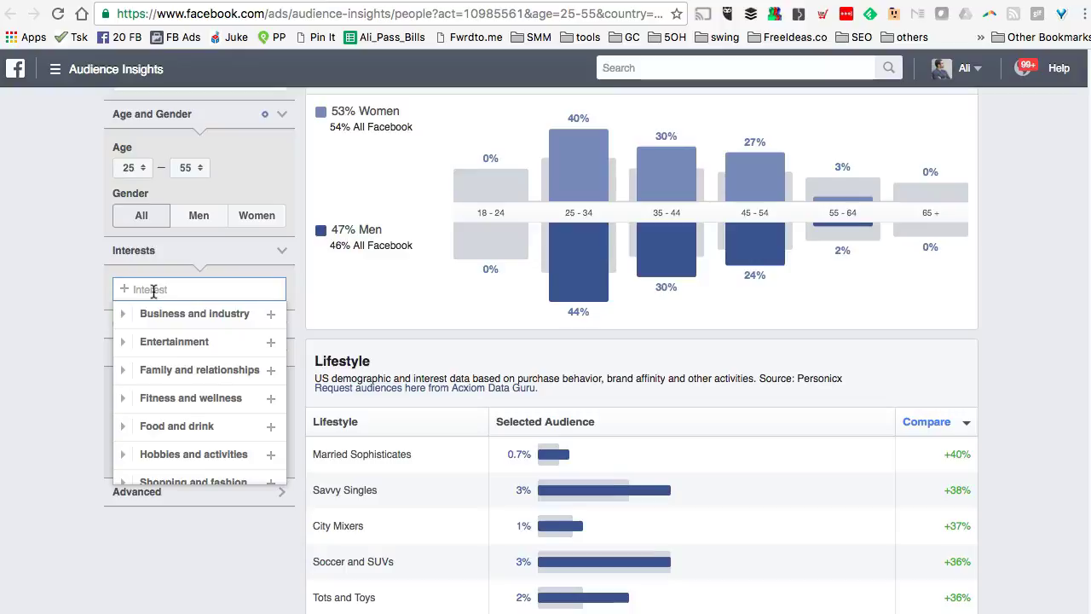
pyautogui.write('so')
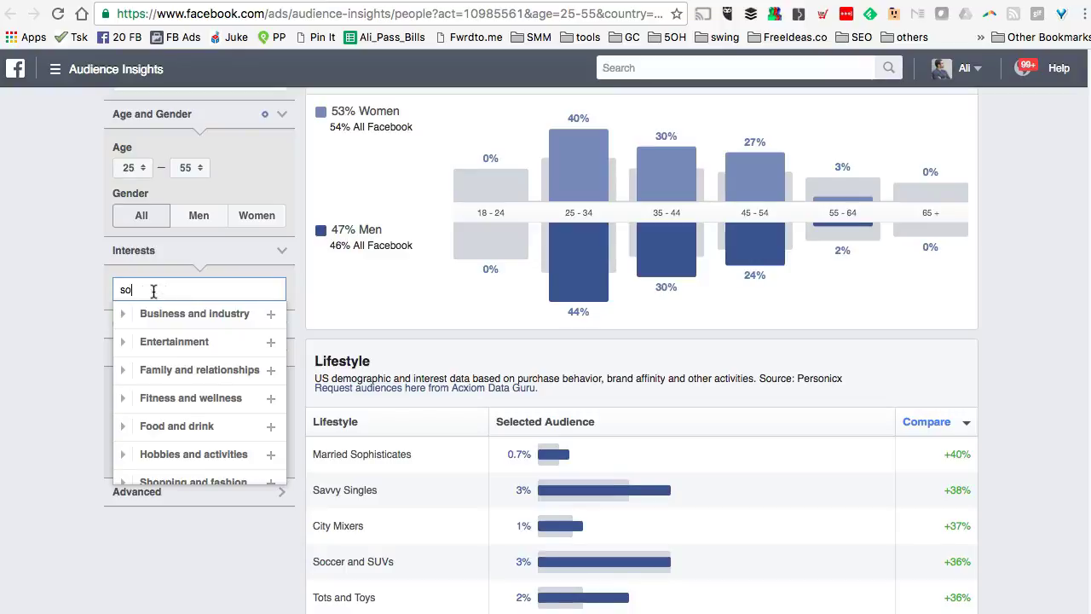
pyautogui.write('cial media exa')
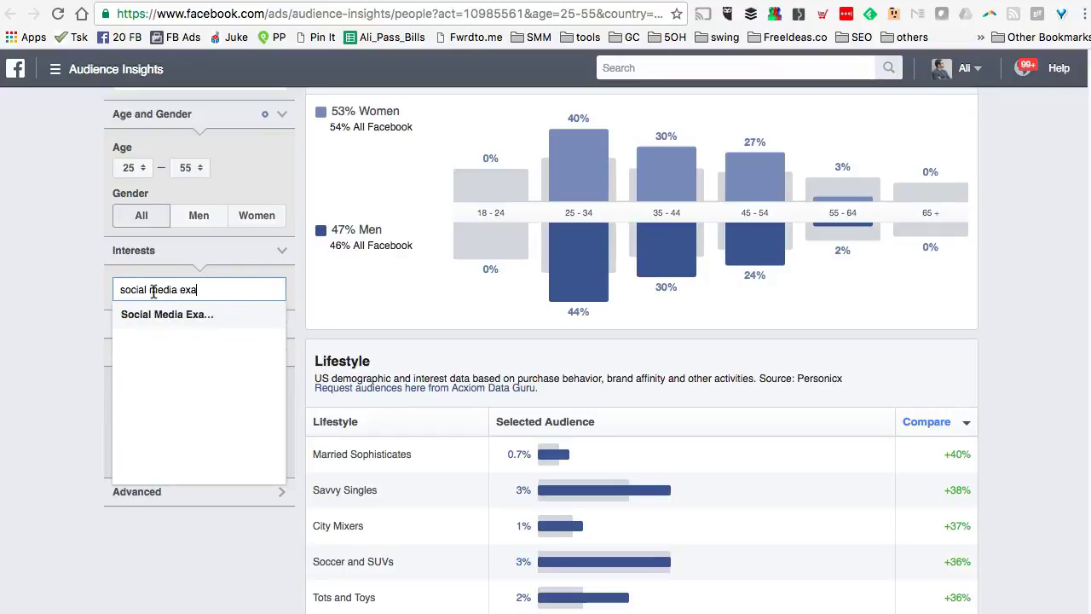
pyautogui.click(162, 319)
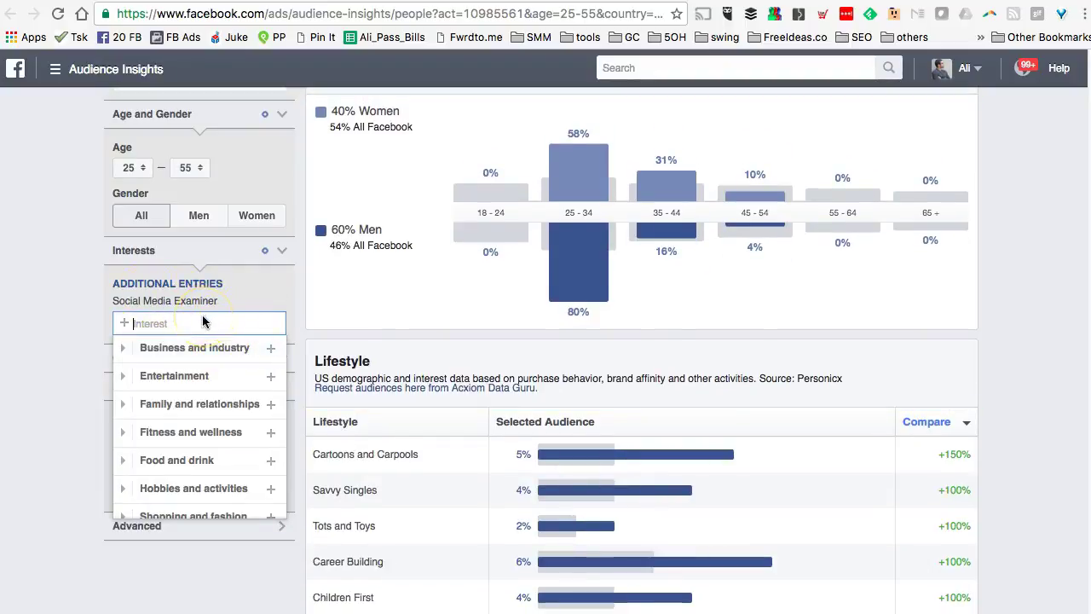
# Step: Find Amy Porterfield among the interest suggestions and add her to the audience's interests
pyautogui.write('amy')
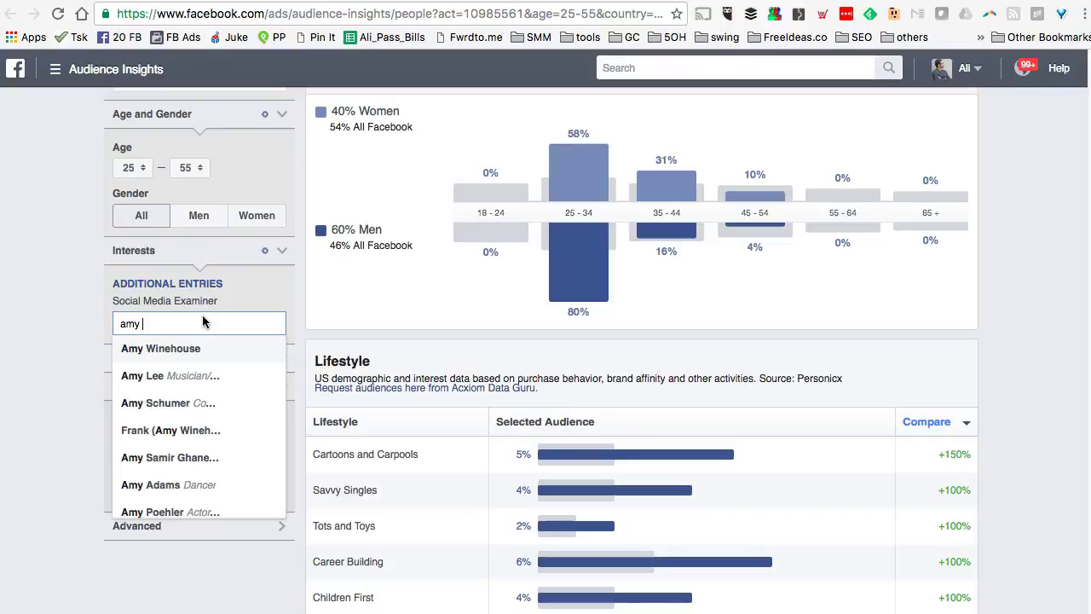
pyautogui.write(' pote')
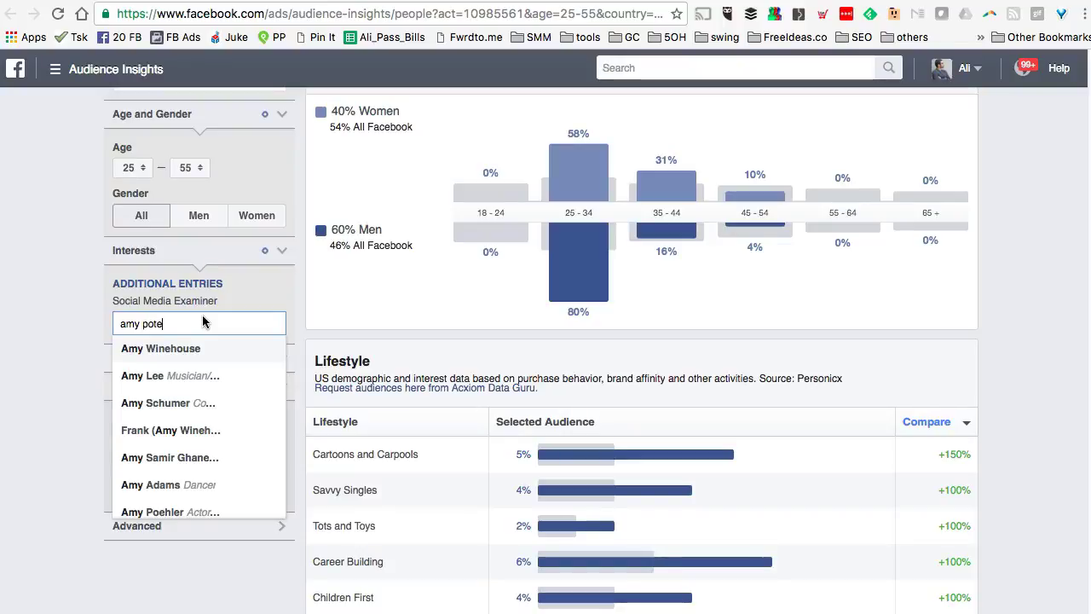
pyautogui.write('r')
pyautogui.press('BackSpace')
pyautogui.press('BackSpace')
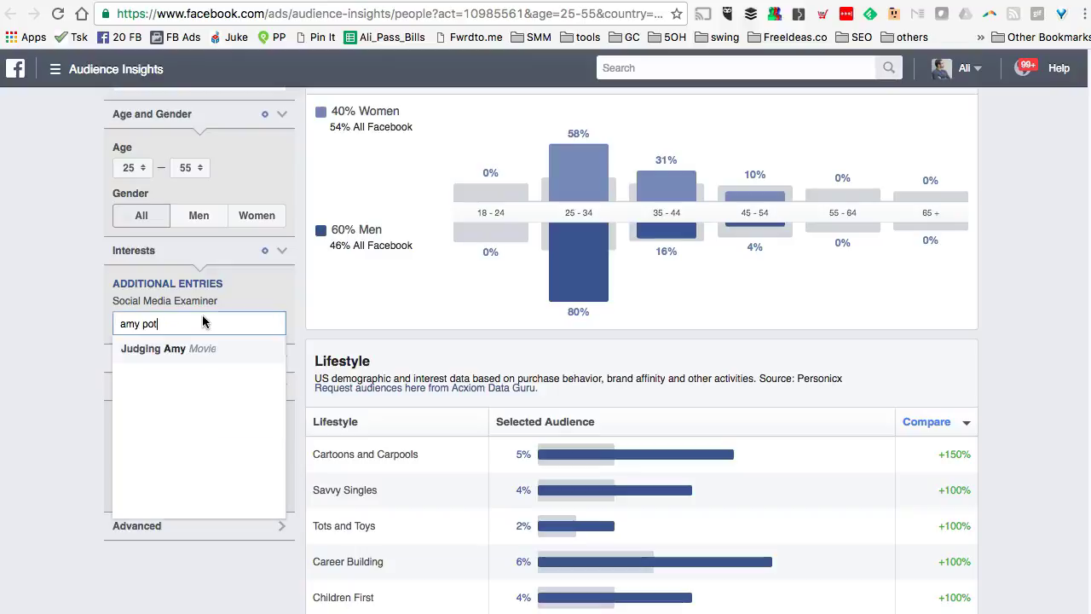
pyautogui.press('BackSpace')
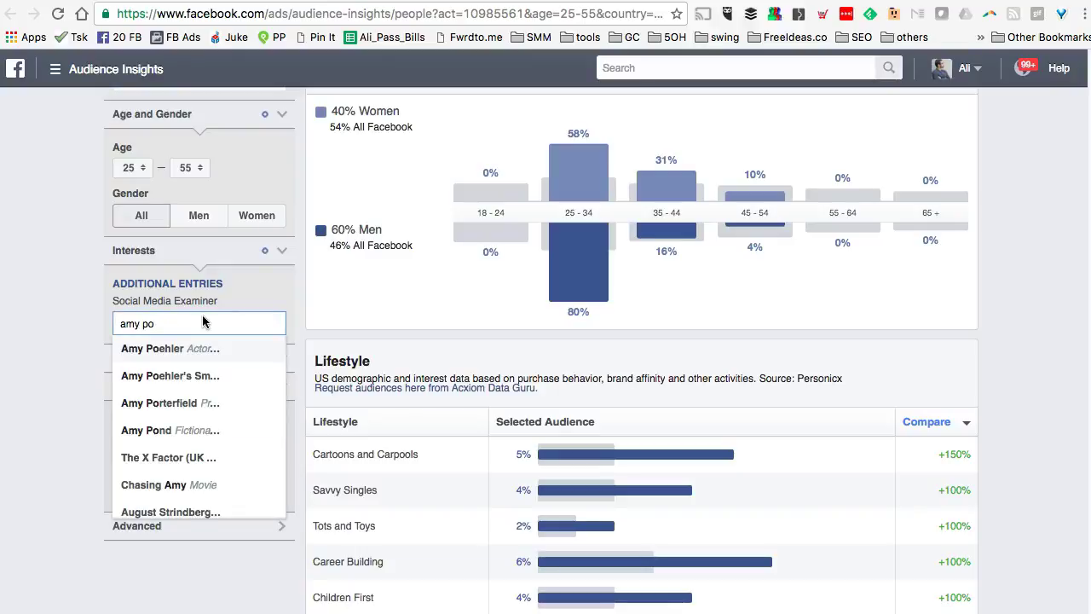
pyautogui.click(166, 403)
pyautogui.click(54, 338)
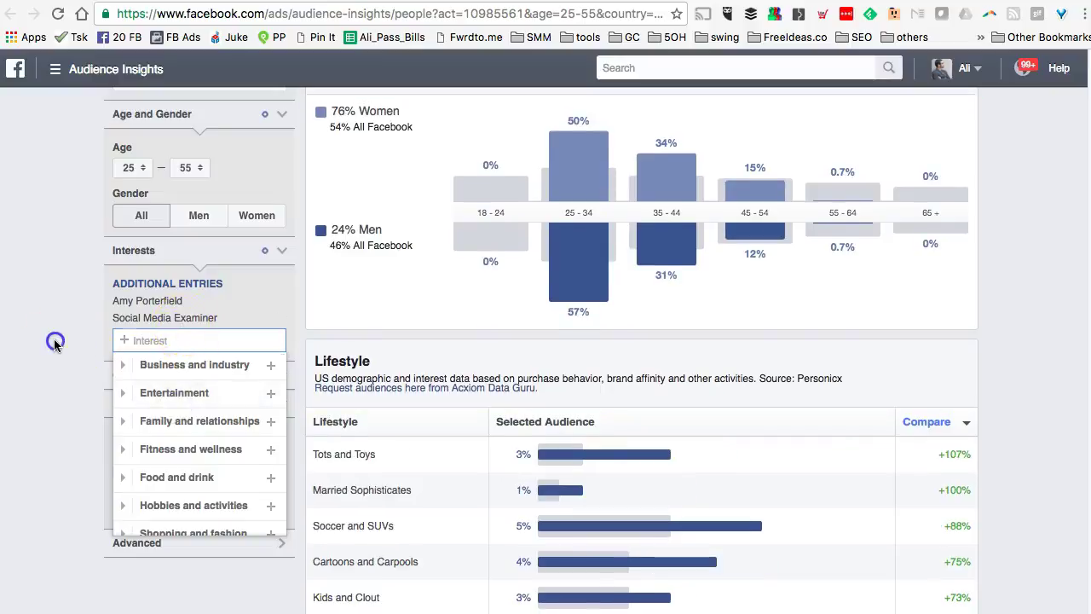
# Step: Add Jon Loomer Digital and Social Media Today to the audience's interests
pyautogui.click(137, 340)
pyautogui.write('jon loomer')
pyautogui.click(168, 375)
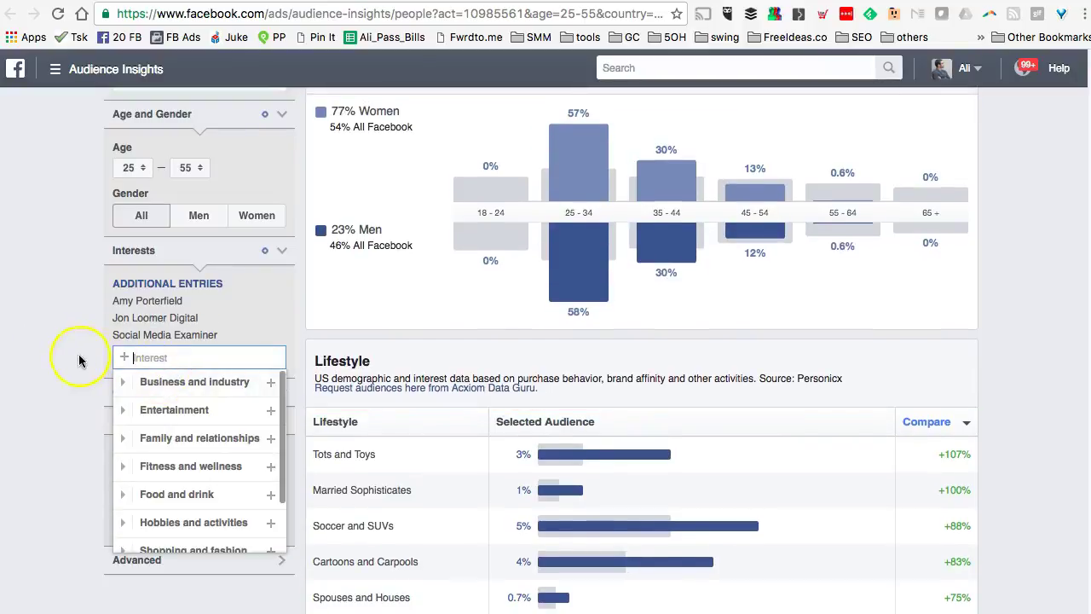
pyautogui.write('soci')
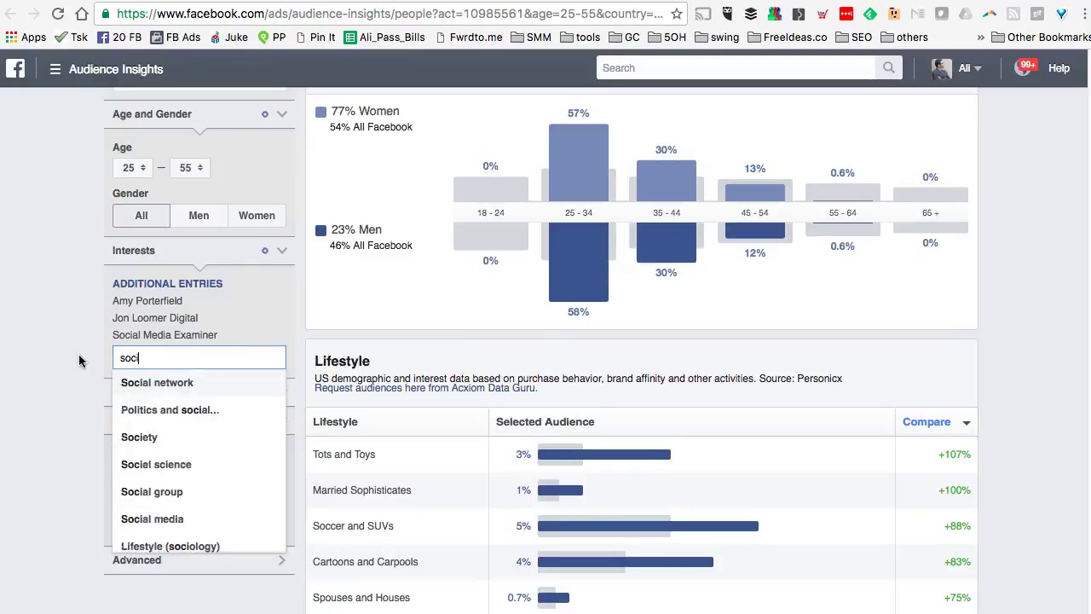
pyautogui.write('al')
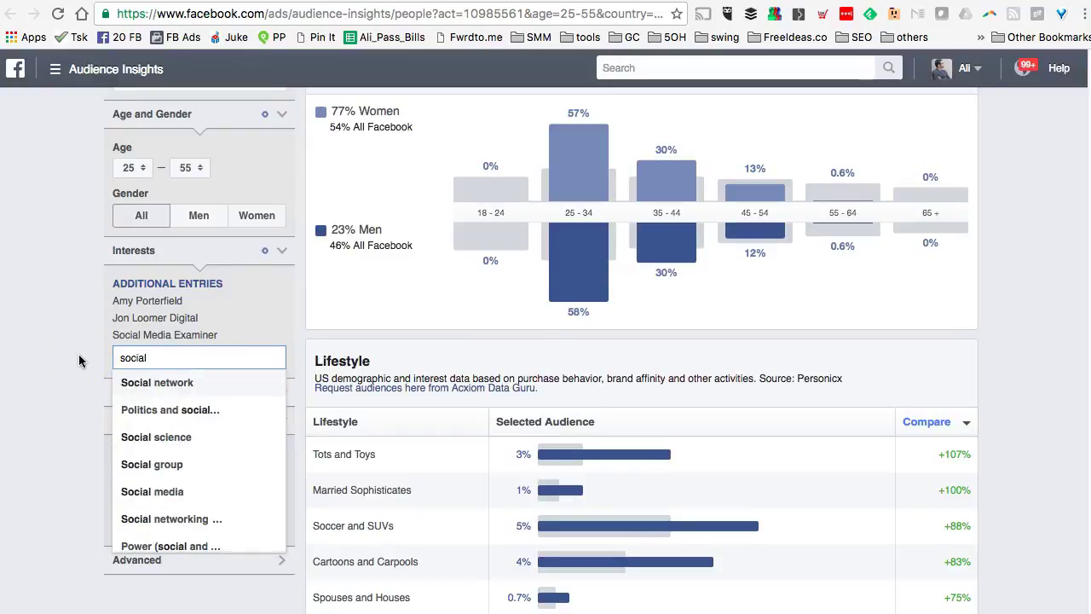
pyautogui.write(' media')
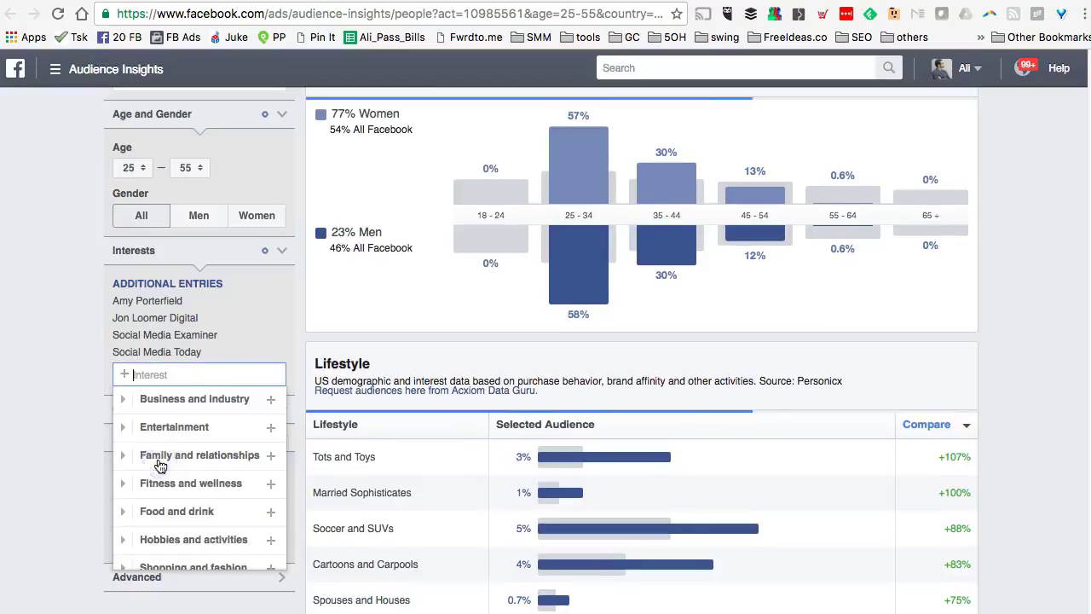
# Step: Add Social Media Week to the audience's interests and close the suggestion list
pyautogui.click(155, 375)
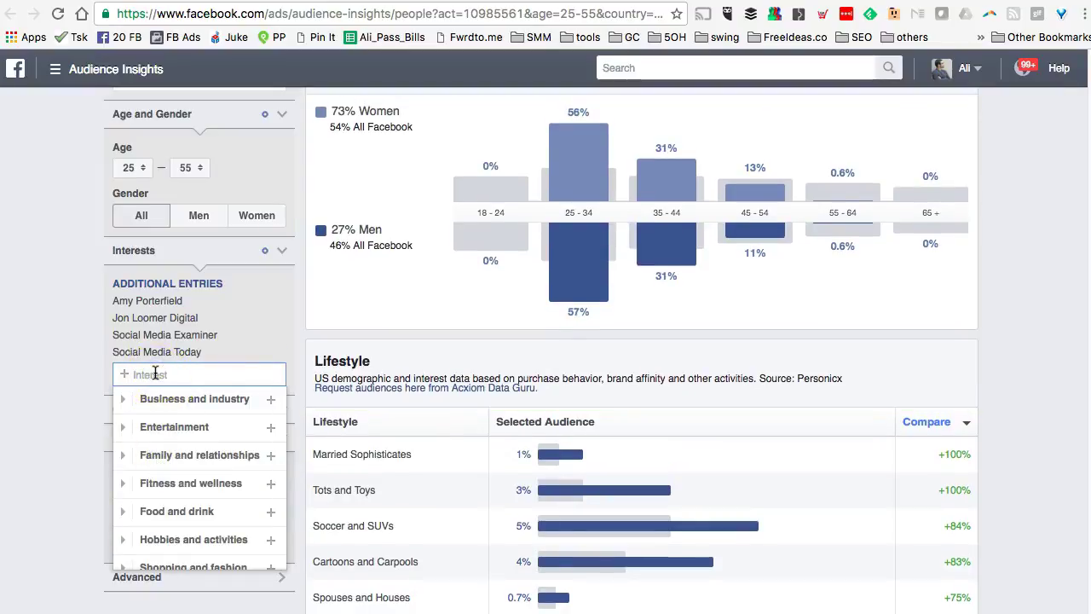
pyautogui.write('social')
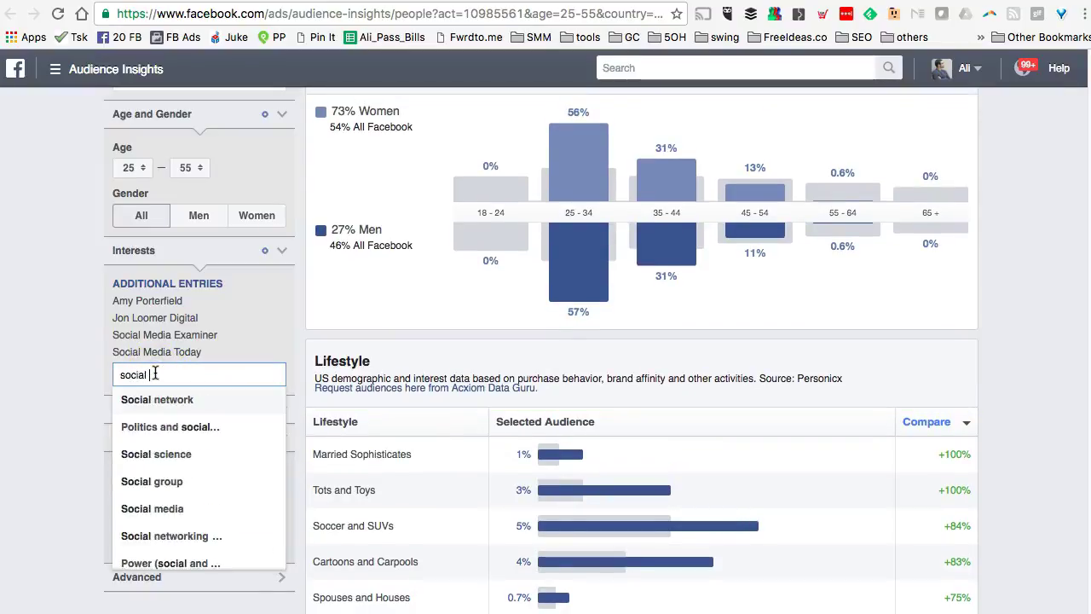
pyautogui.write(' media week')
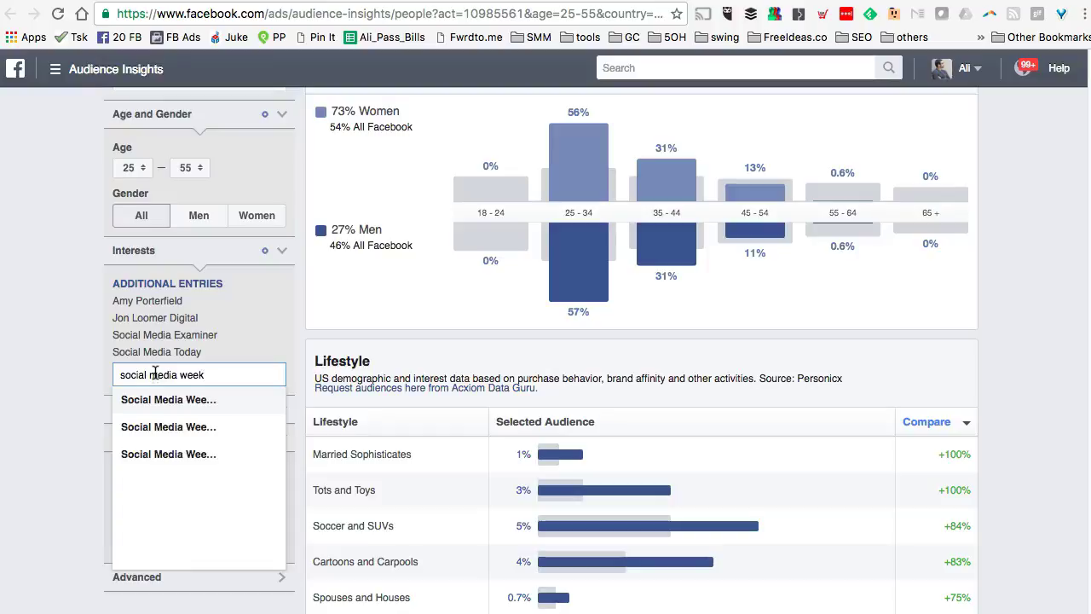
pyautogui.click(191, 404)
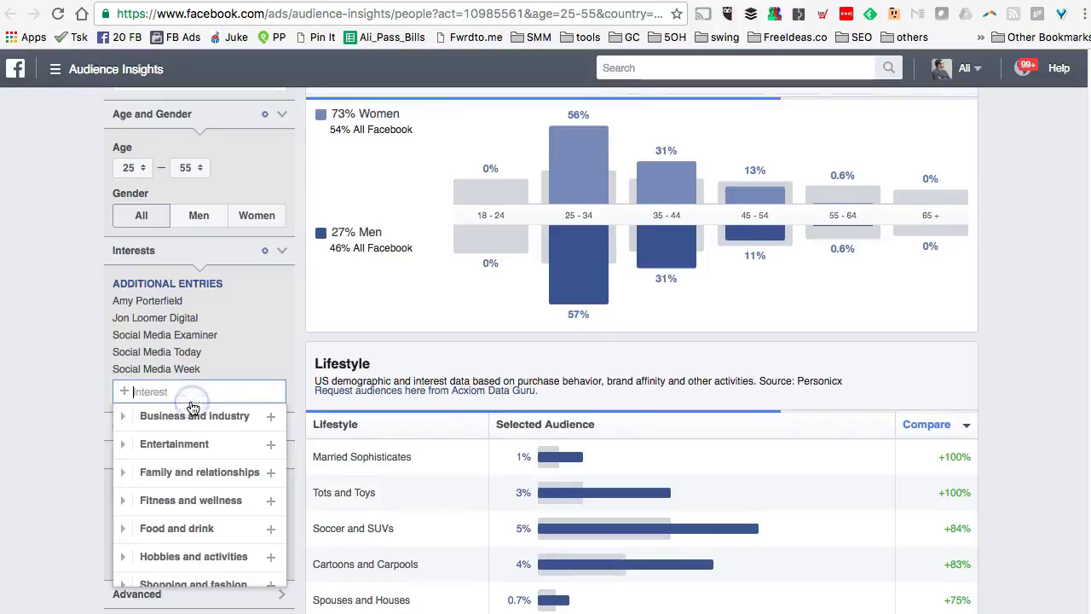
pyautogui.click(47, 343)
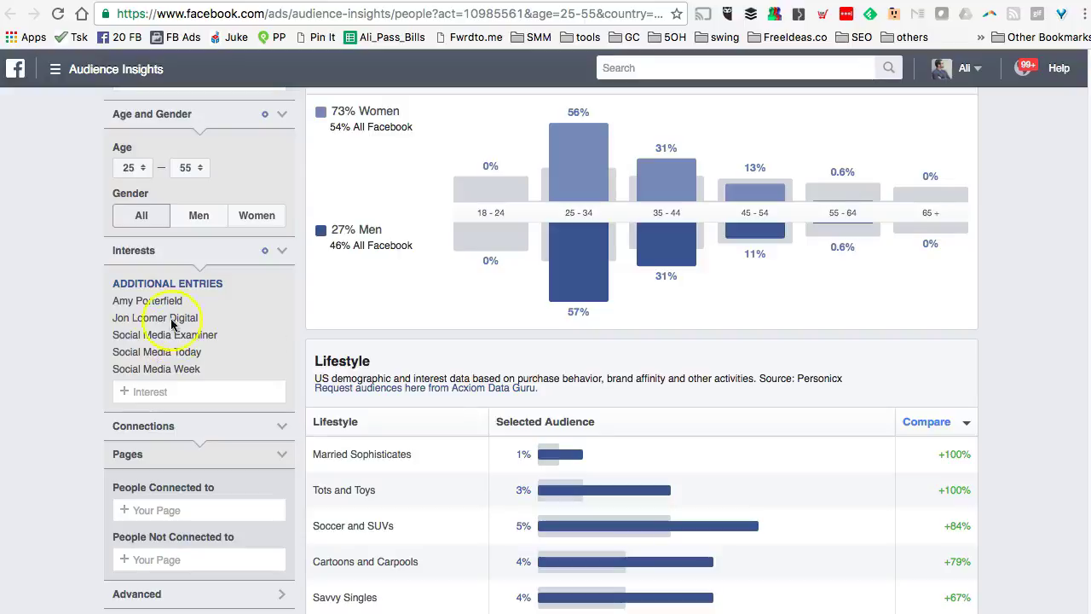
# Step: Examine the audience's age and gender chart and lifestyle breakdown against the chosen interests
pyautogui.scroll(-3, 251, 306)
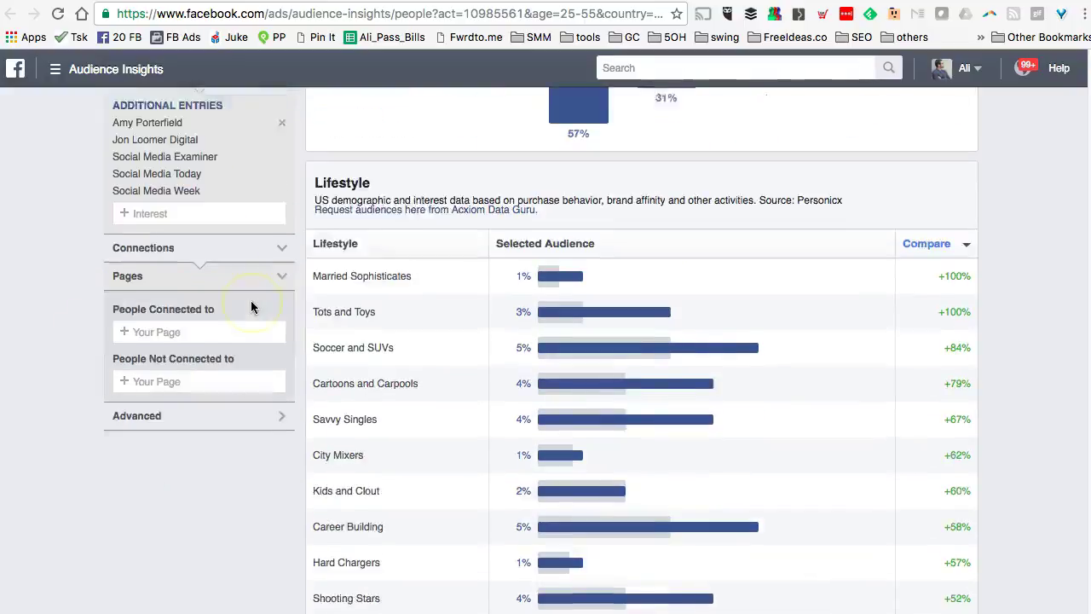
pyautogui.scroll(5, 252, 307)
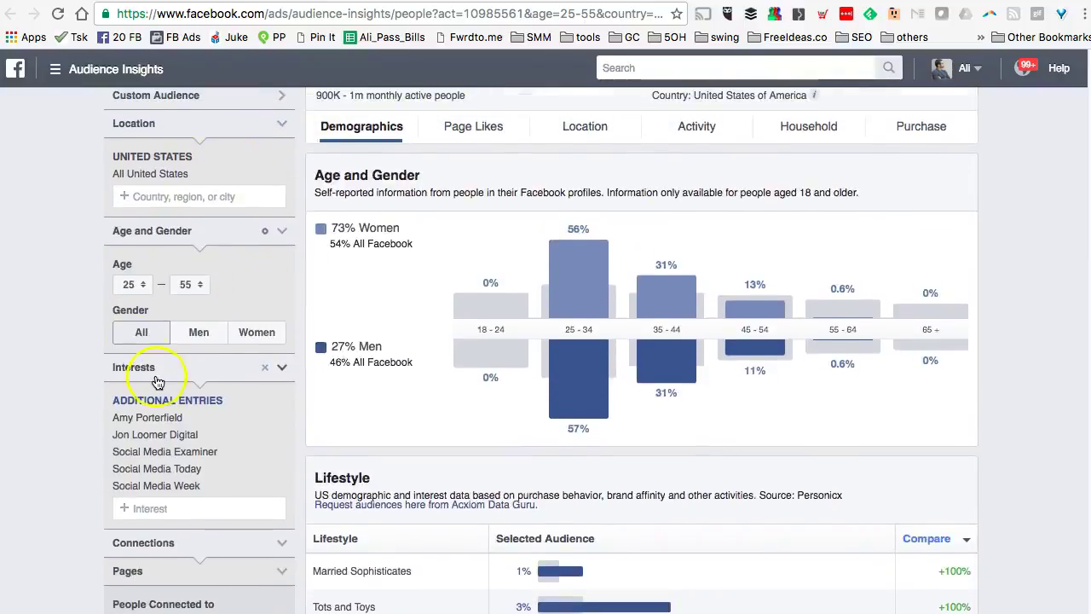
pyautogui.scroll(2, 156, 375)
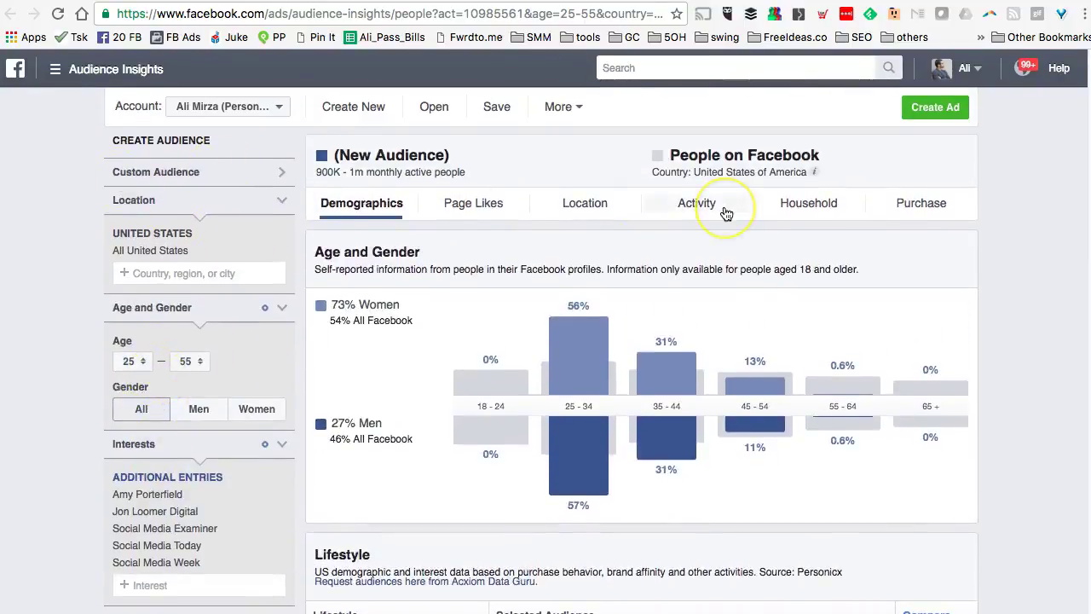
pyautogui.scroll(-2, 723, 213)
pyautogui.scroll(2, 723, 213)
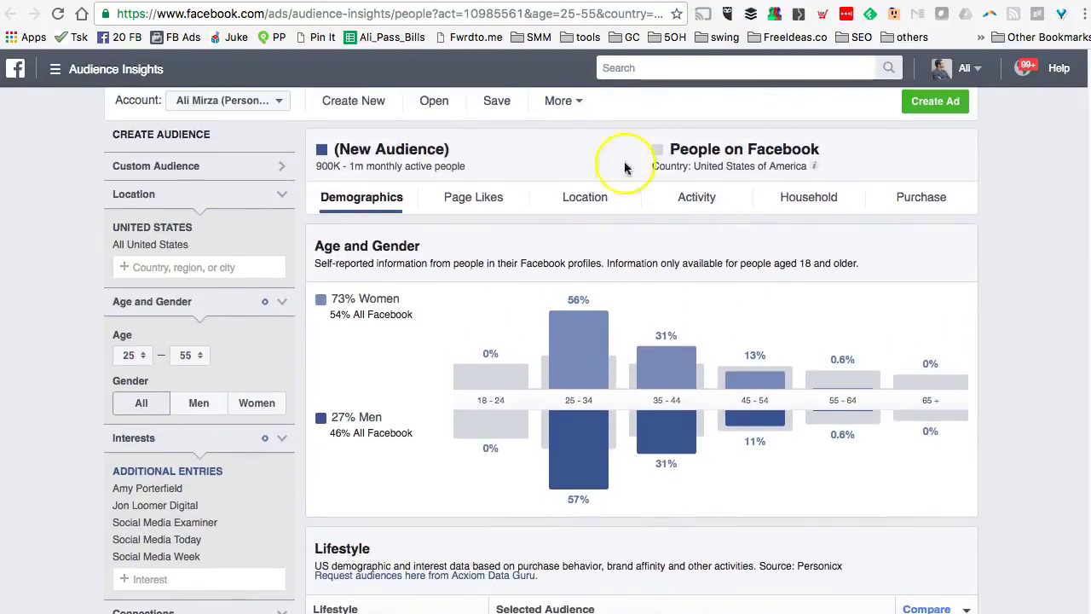
pyautogui.moveTo(668, 322)
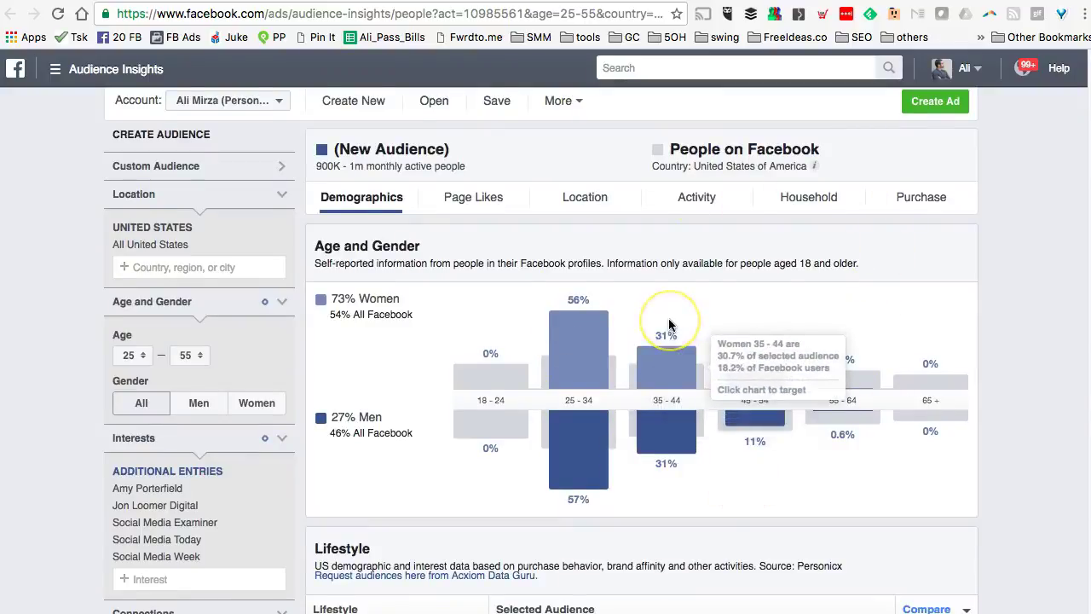
pyautogui.scroll(-3, 669, 324)
pyautogui.scroll(3, 669, 324)
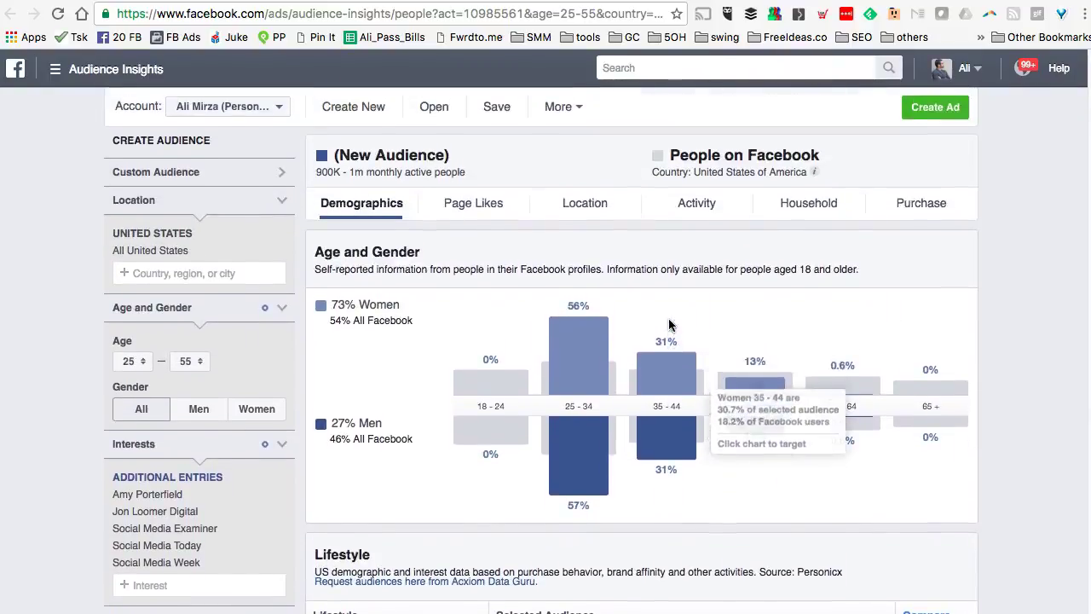
pyautogui.scroll(-3, 664, 183)
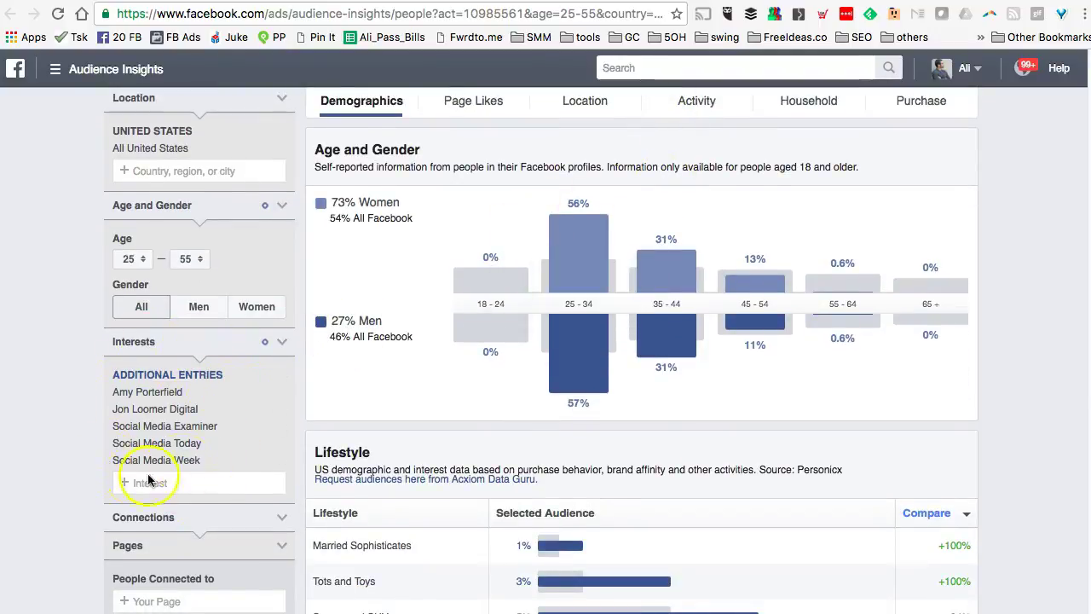
pyautogui.scroll(1, 628, 320)
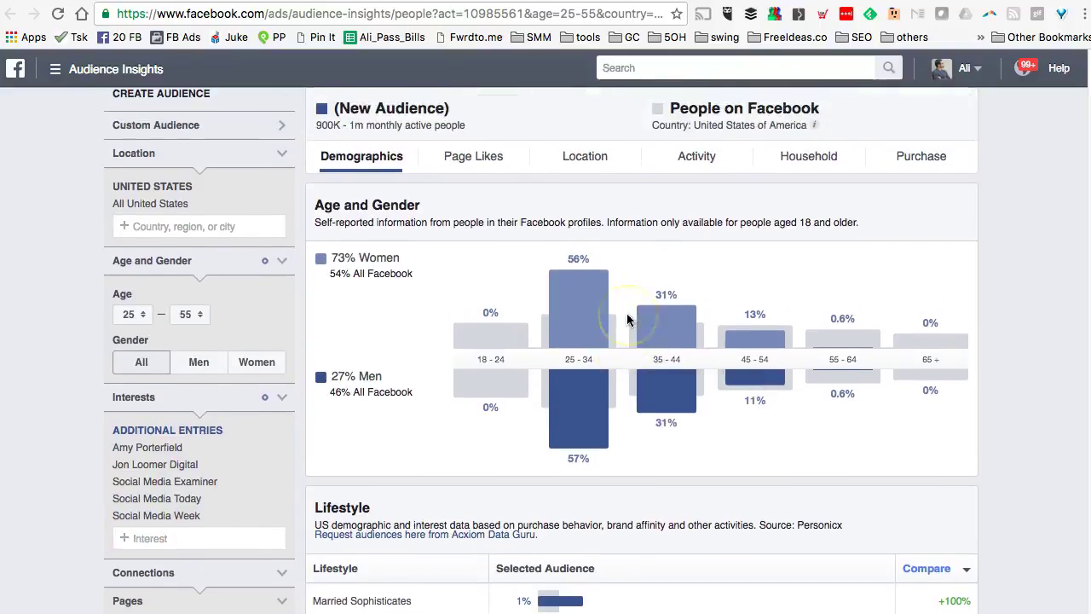
pyautogui.scroll(-5, 567, 282)
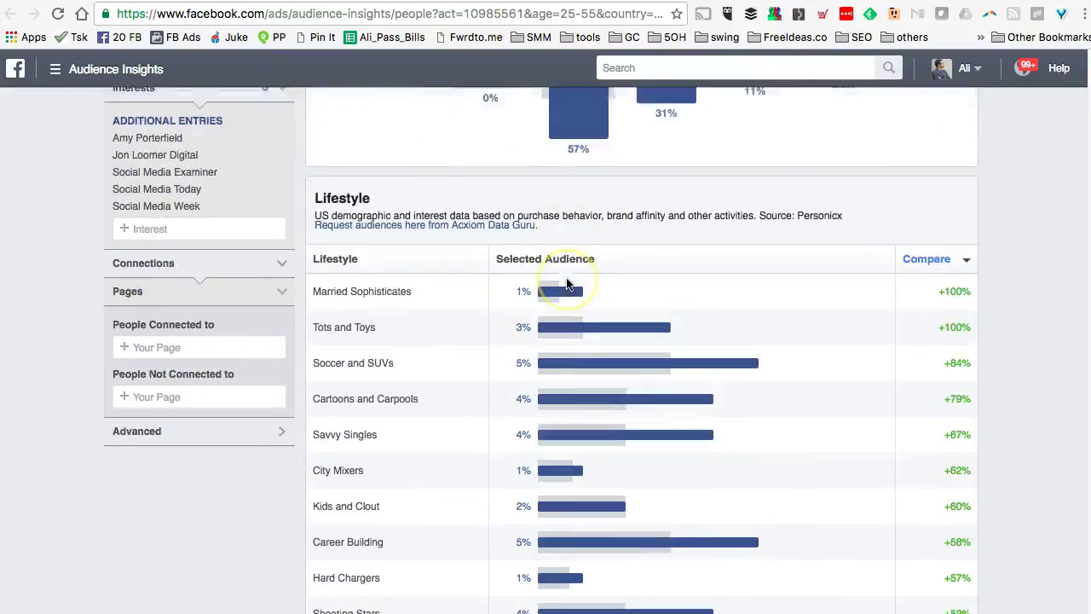
pyautogui.scroll(5, 567, 283)
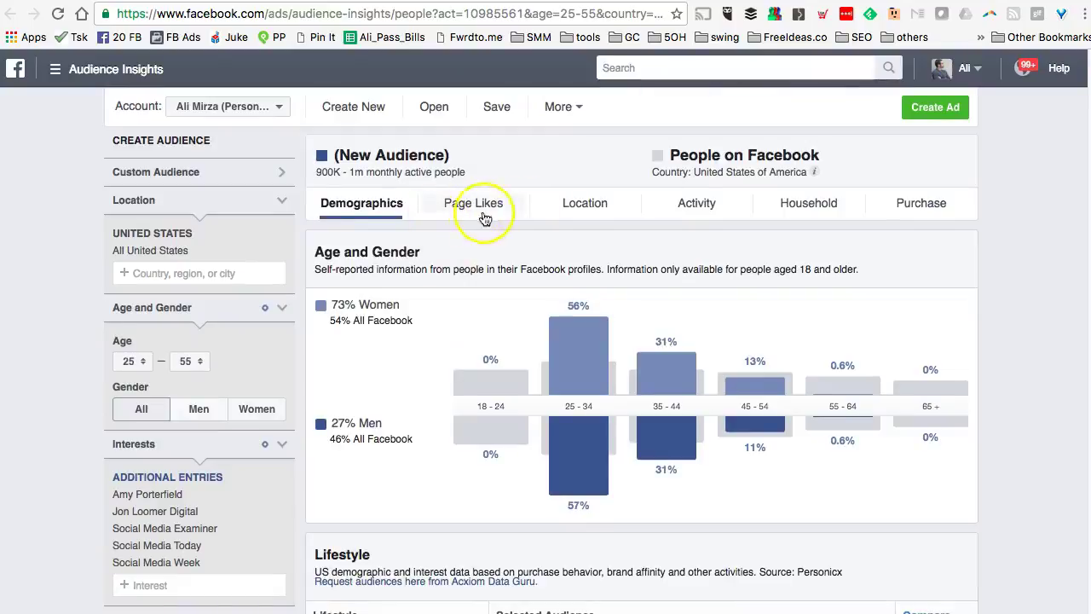
# Step: Open the audience's Page Likes data and look over the Top Categories and Page Likes tables
pyautogui.click(466, 209)
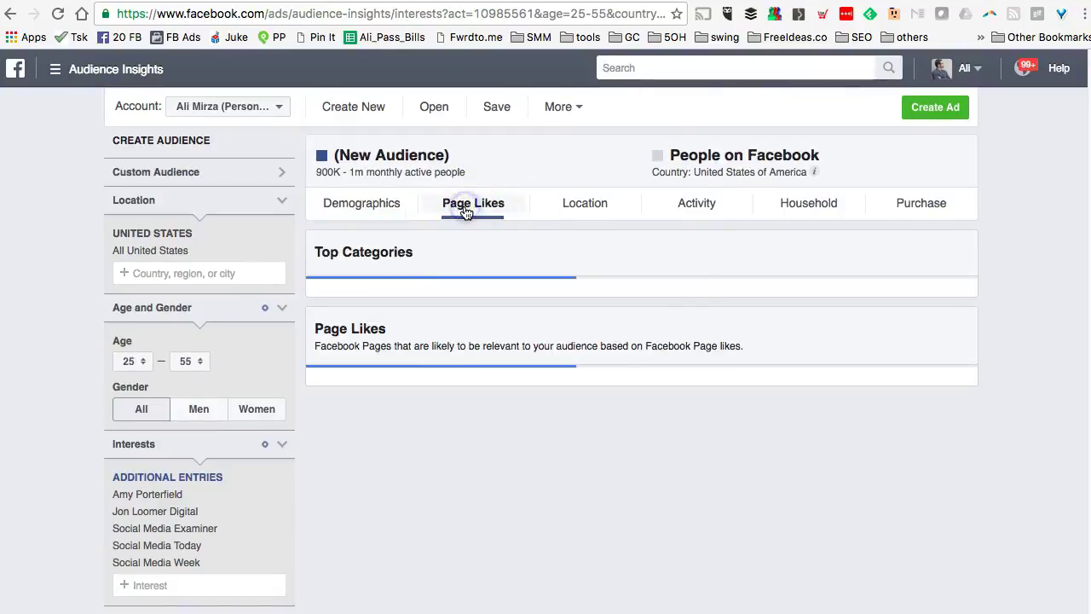
pyautogui.scroll(-5, 666, 277)
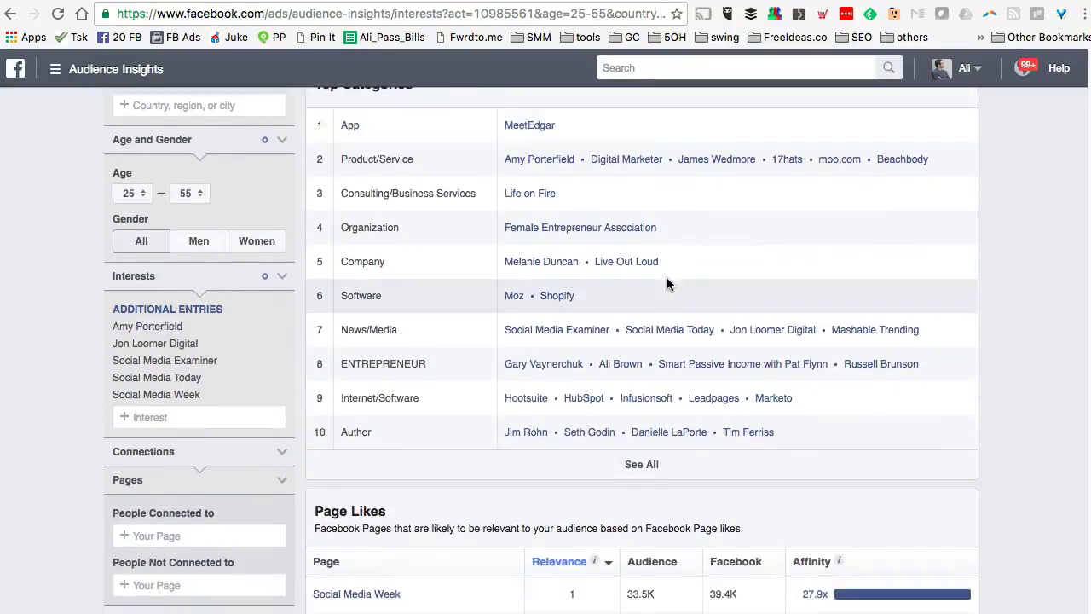
pyautogui.scroll(-2, 667, 277)
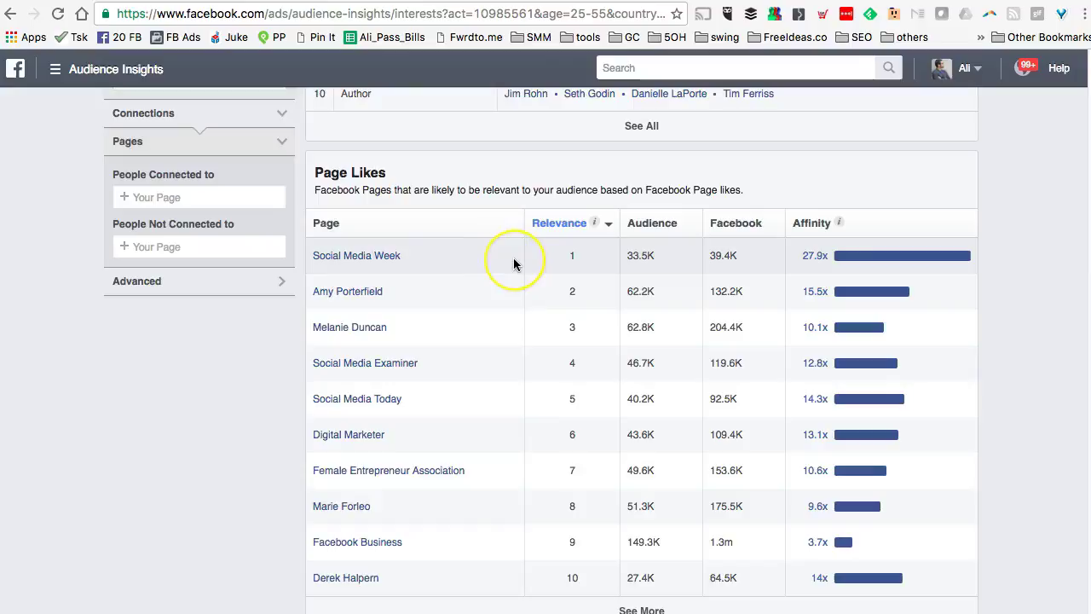
pyautogui.scroll(3, 513, 257)
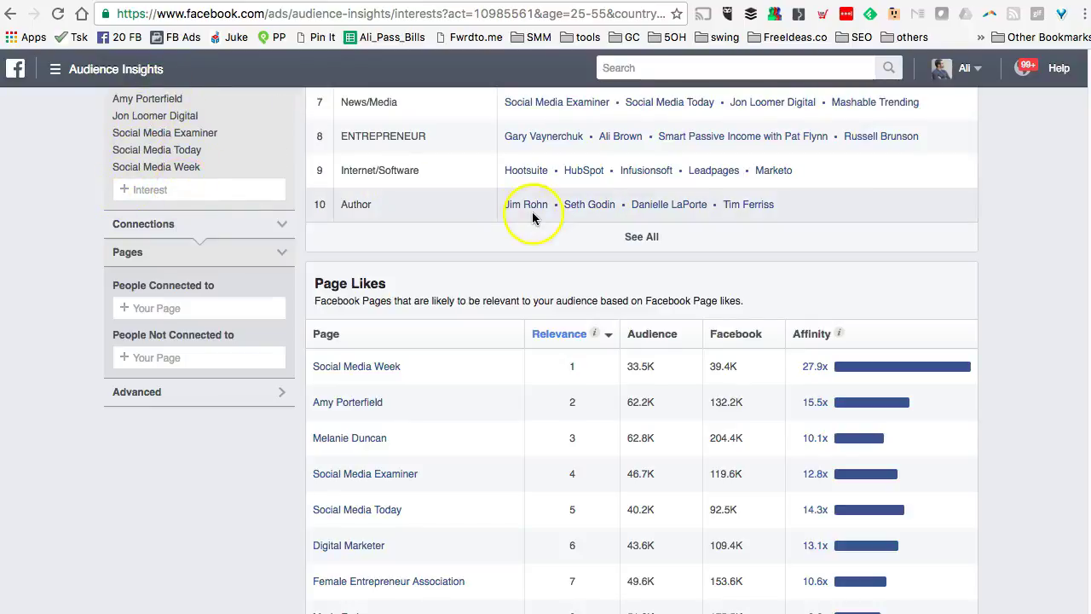
pyautogui.scroll(-3, 528, 213)
# Step: Examine the most relevant pages in the Page Likes table, including Melanie Duncan, Digital Marketer and Marie Forleo
pyautogui.moveTo(347, 264)
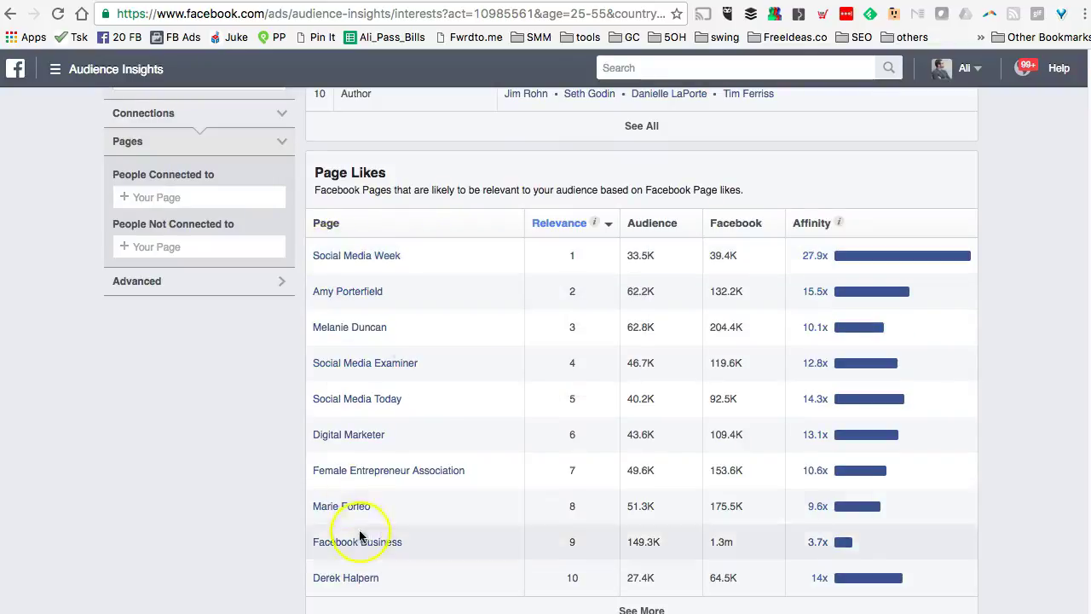
pyautogui.moveTo(386, 267)
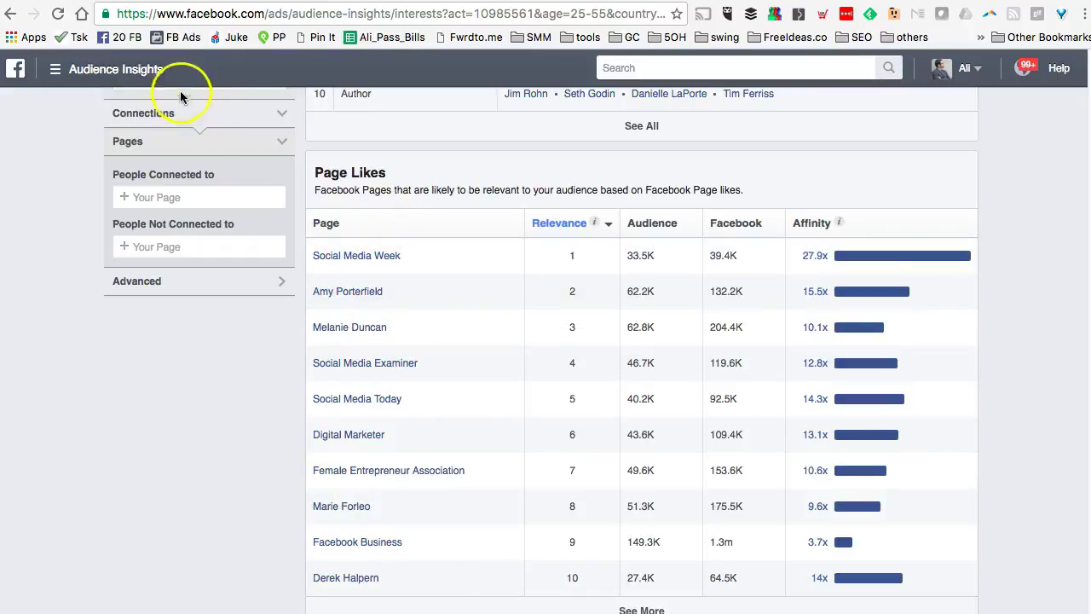
pyautogui.moveTo(324, 334)
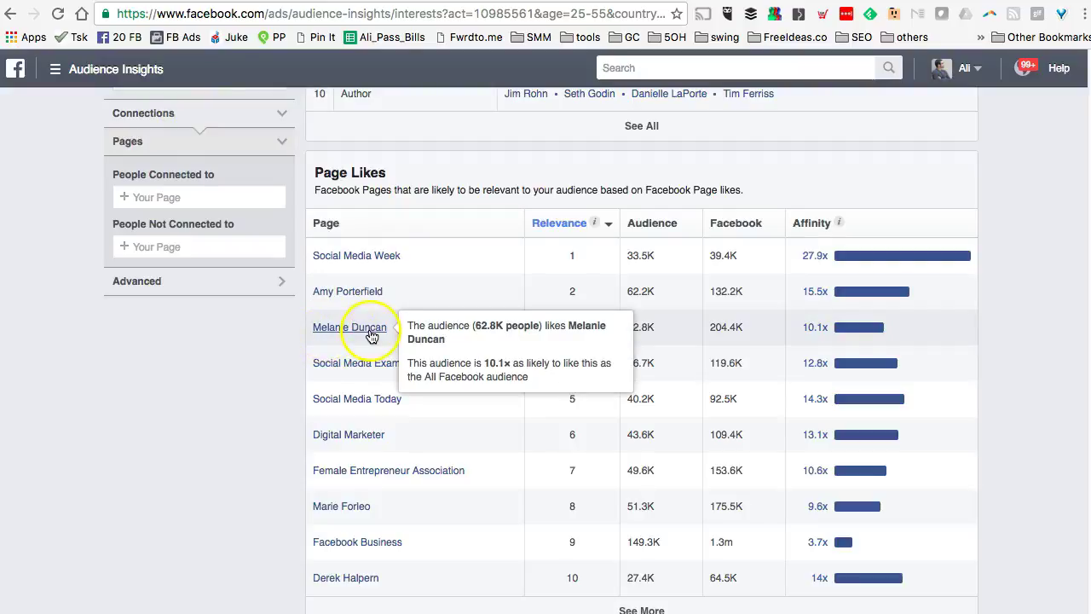
pyautogui.moveTo(315, 435)
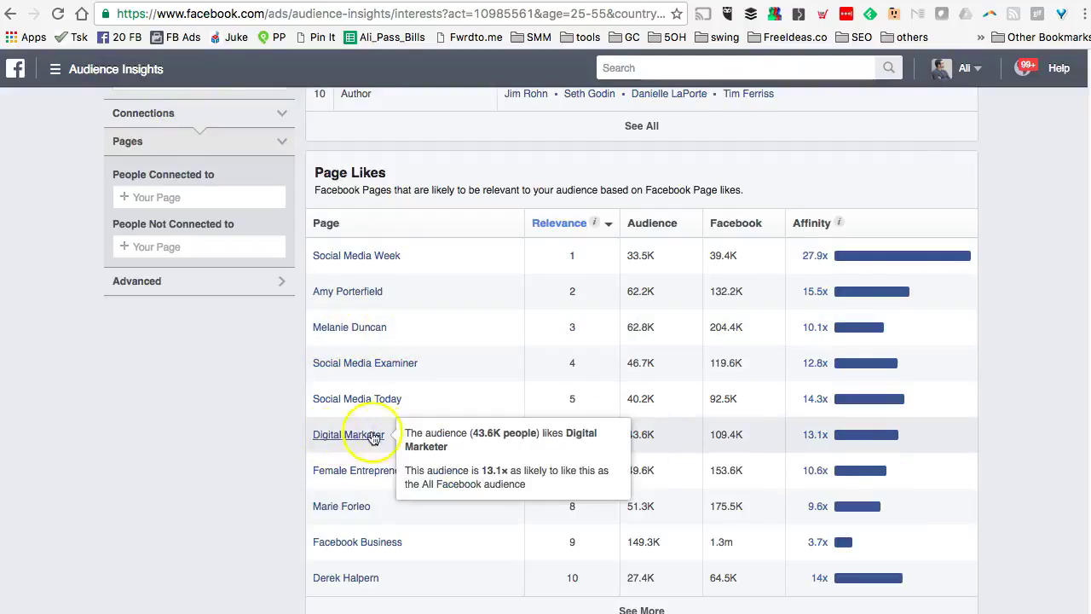
pyautogui.moveTo(319, 515)
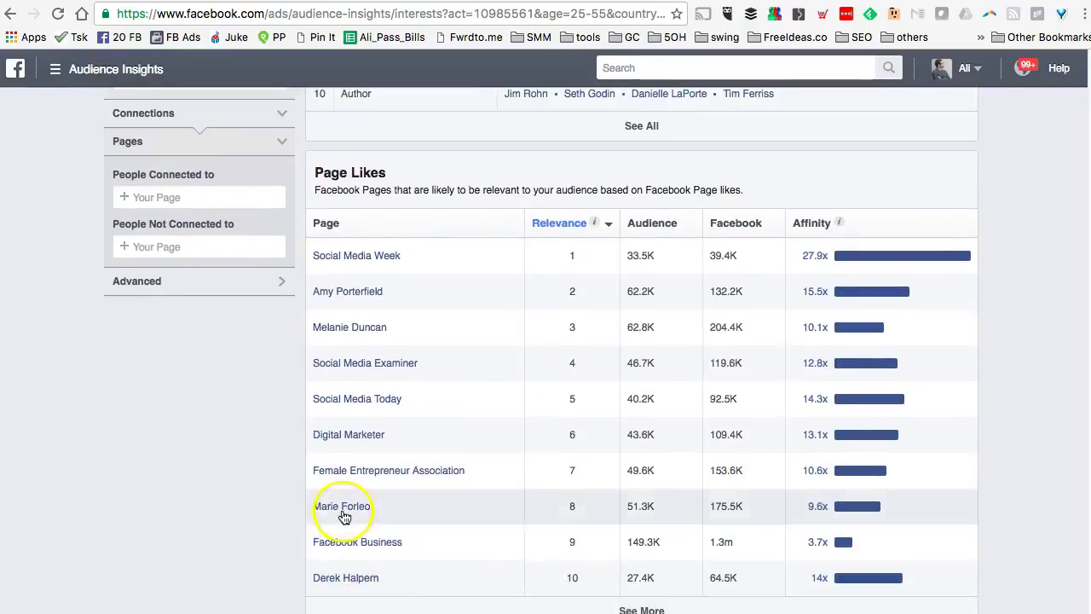
pyautogui.moveTo(309, 352)
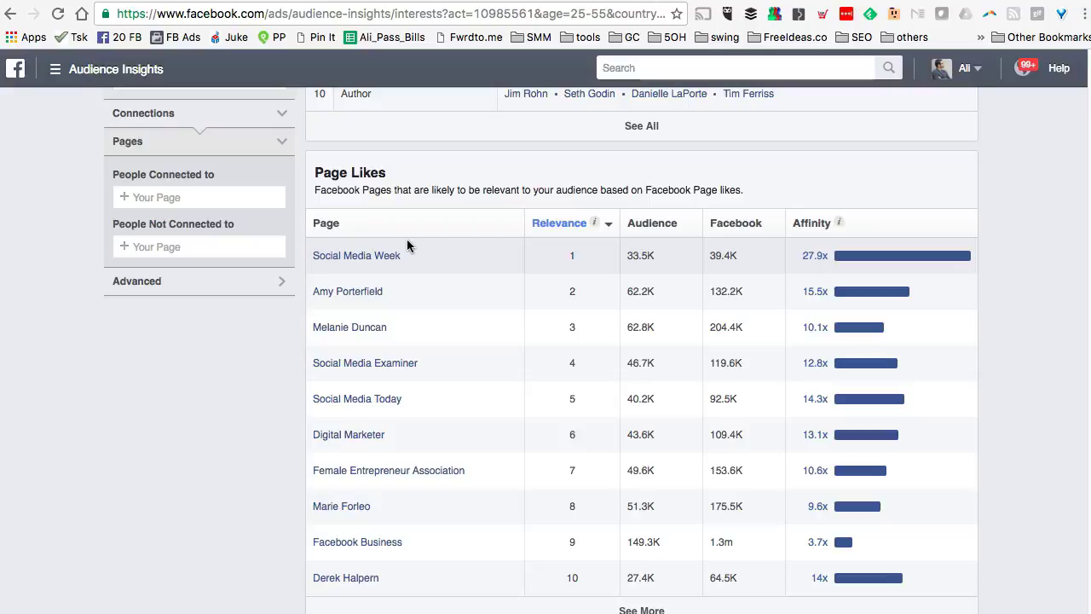
pyautogui.scroll(-1, 909, 196)
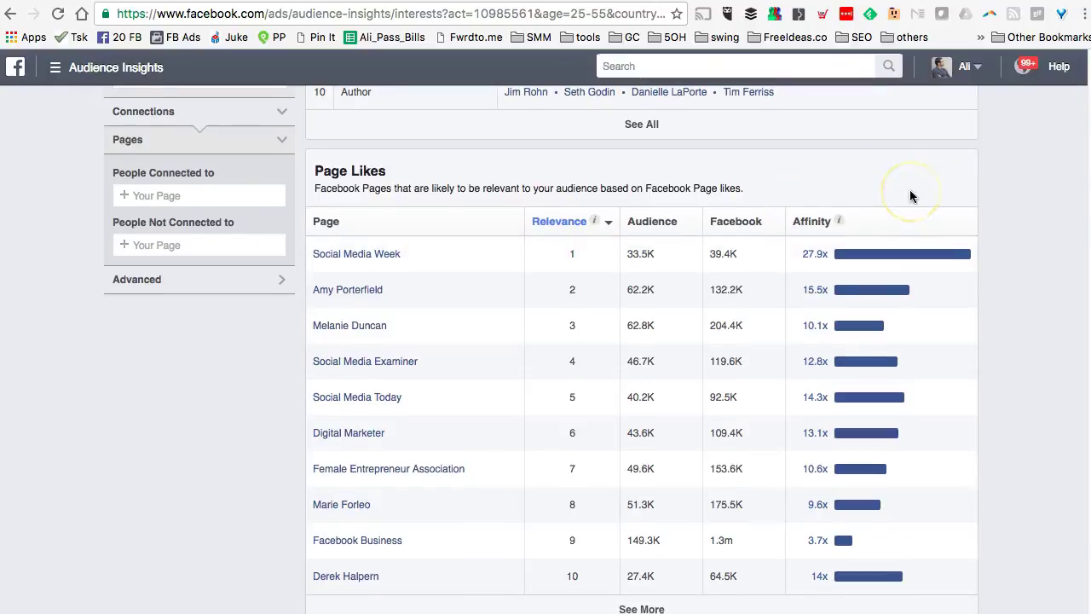
pyautogui.scroll(2, 910, 195)
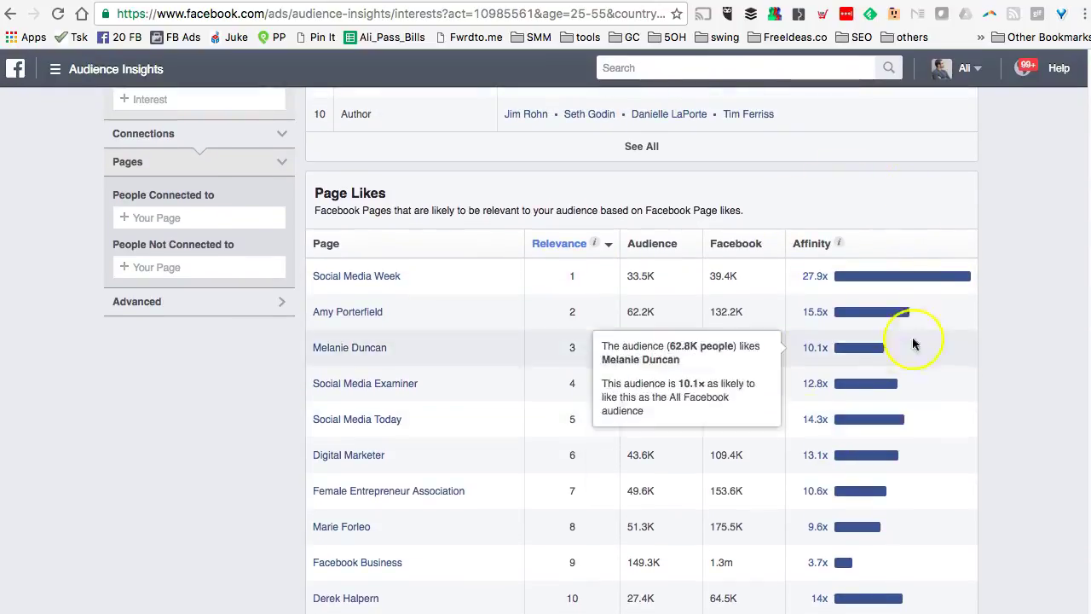
# Step: Read the explanation of the Affinity metric and compare the affinity of the listed pages, such as Social Media Week and Social Media Today
pyautogui.moveTo(840, 247)
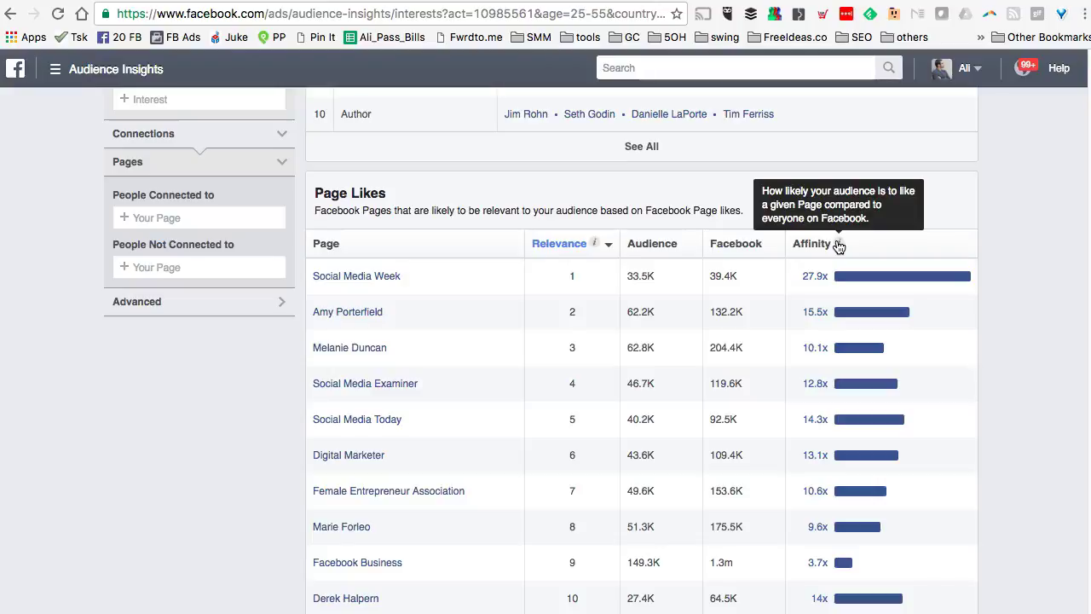
pyautogui.moveTo(867, 276)
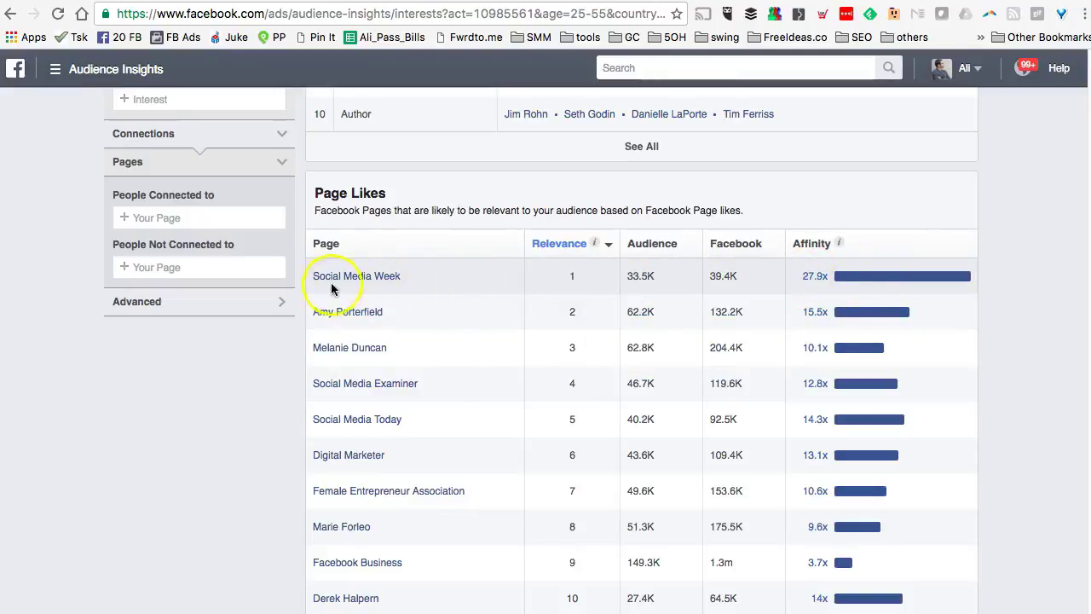
pyautogui.moveTo(326, 284)
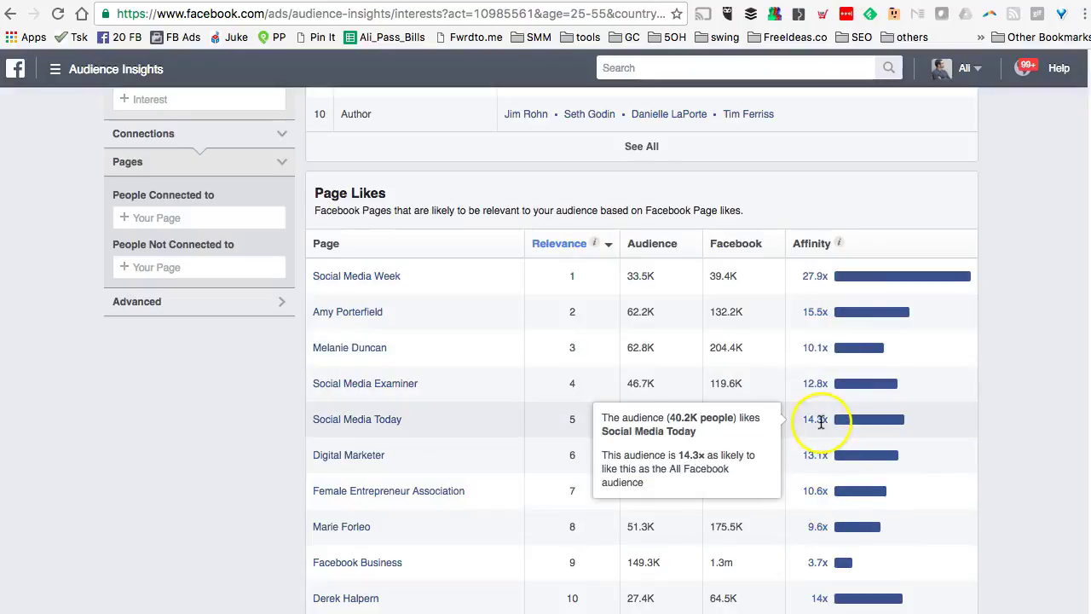
pyautogui.scroll(-1, 882, 471)
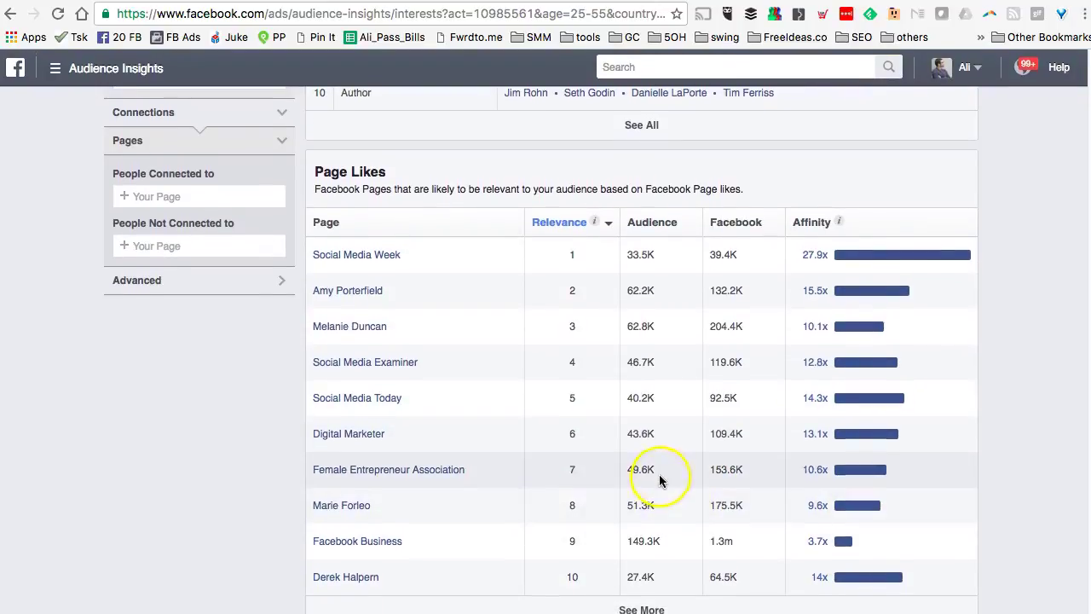
# Step: Expand the Page Likes table to show more pages and check the affinity details for MeetEdgar
pyautogui.click(641, 607)
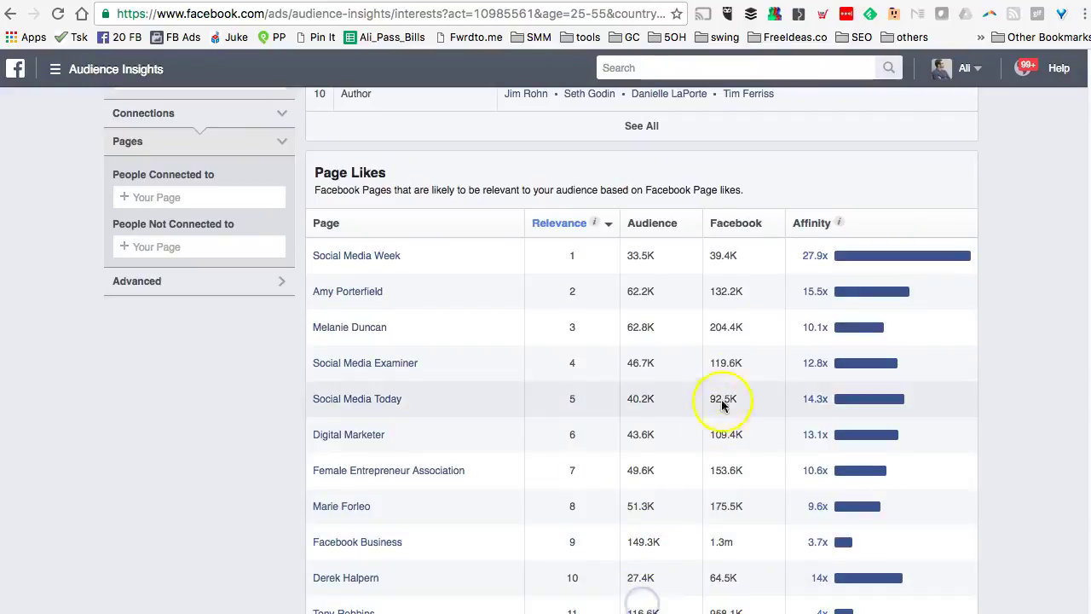
pyautogui.scroll(-10, 722, 406)
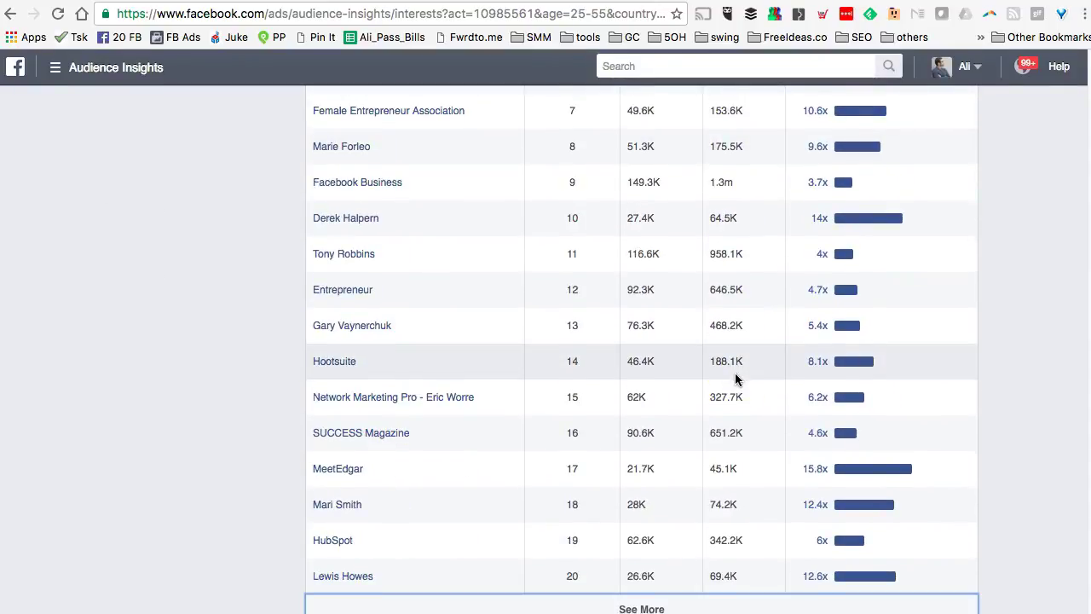
pyautogui.moveTo(841, 465)
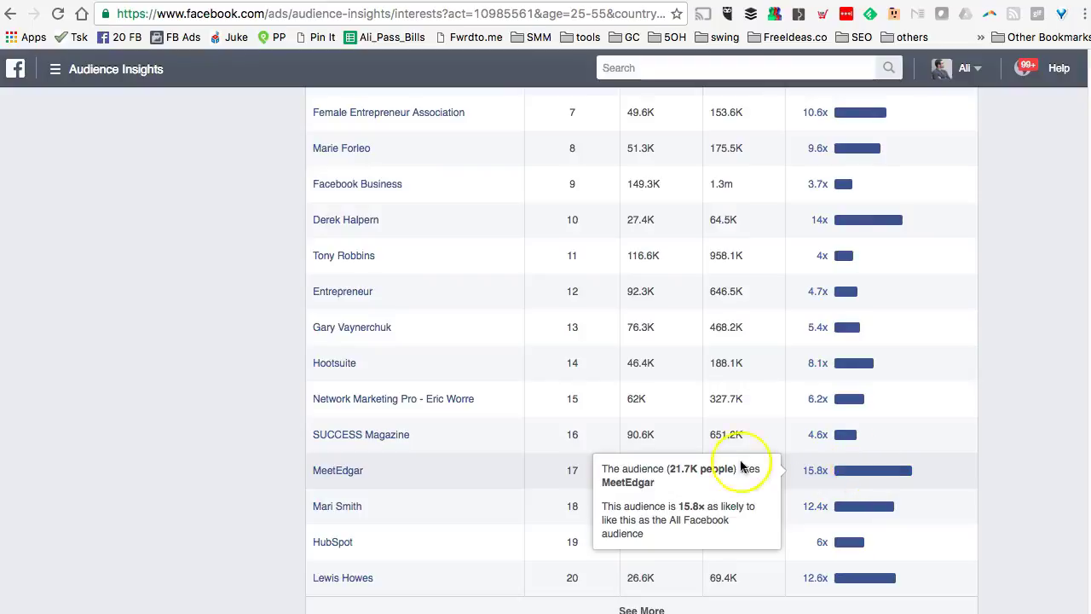
pyautogui.moveTo(347, 479)
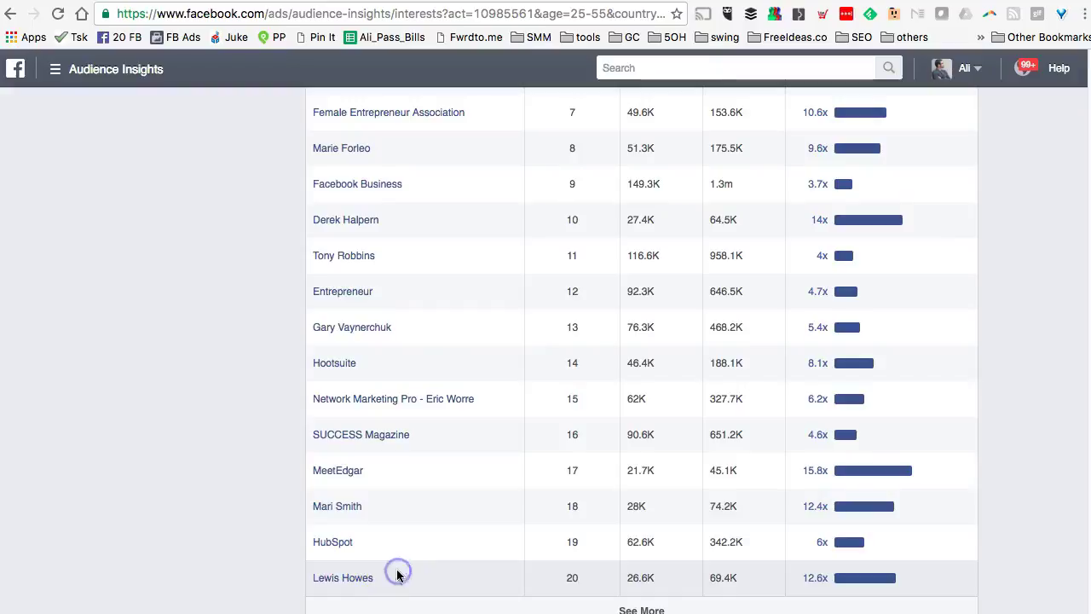
# Step: Review the pages listed under each of the Top Categories, from App down to Author
pyautogui.scroll(15, 738, 489)
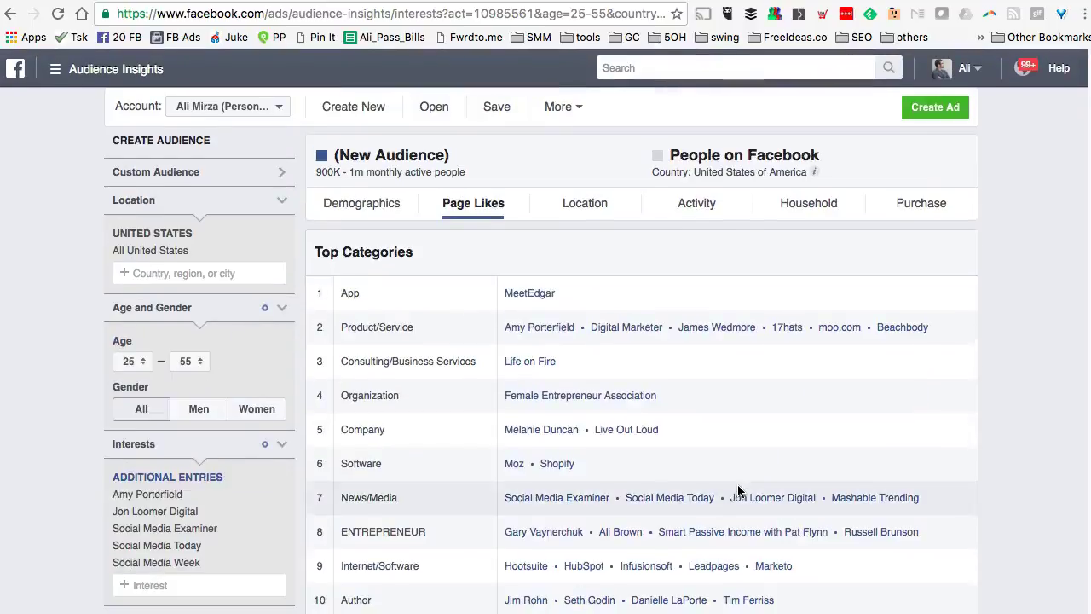
pyautogui.scroll(-3, 739, 489)
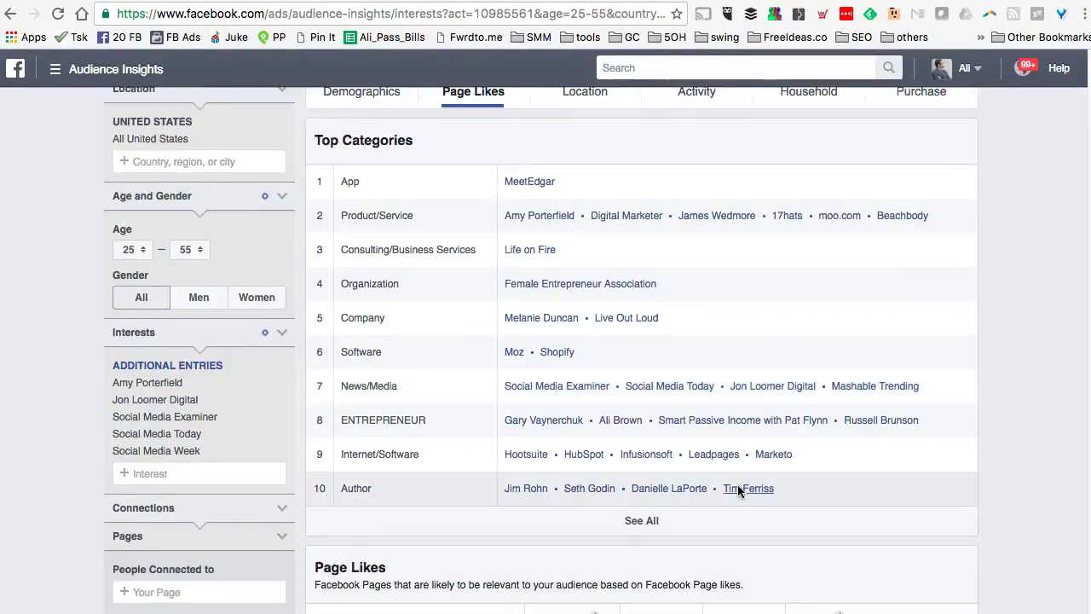
pyautogui.scroll(2, 738, 492)
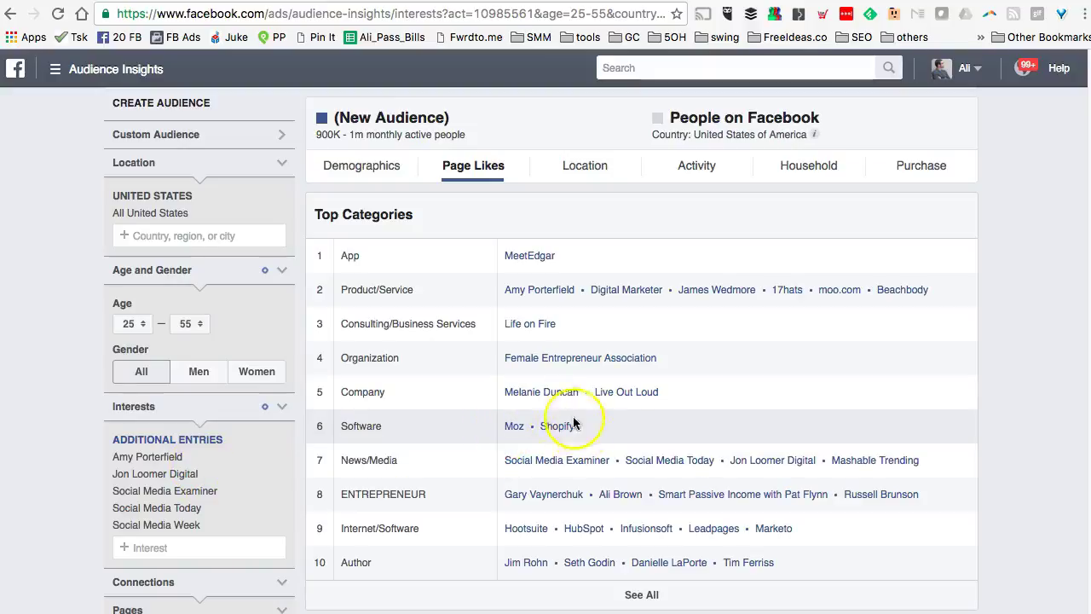
pyautogui.scroll(-2, 431, 466)
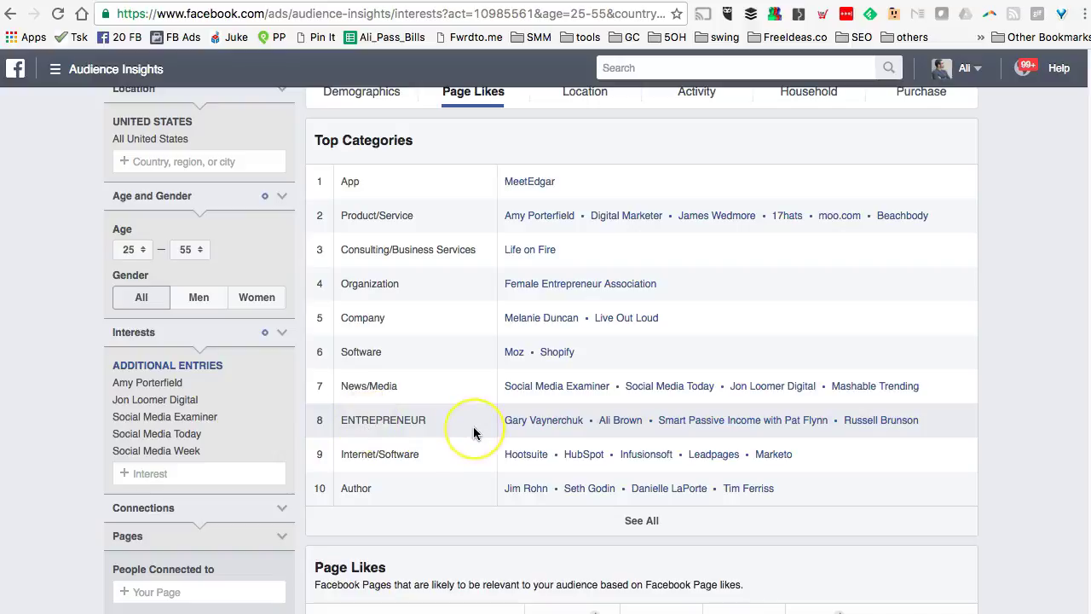
pyautogui.click(351, 491)
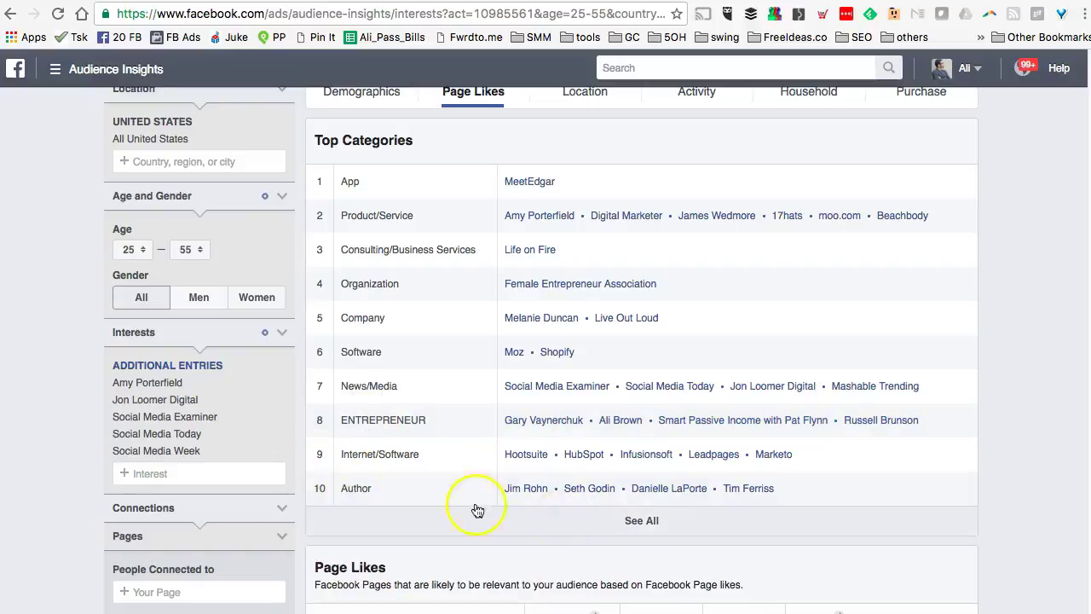
# Step: Expand the Top Categories list to show all categories and review the additional ones, such as Business Person, Public Figure and Website
pyautogui.click(641, 521)
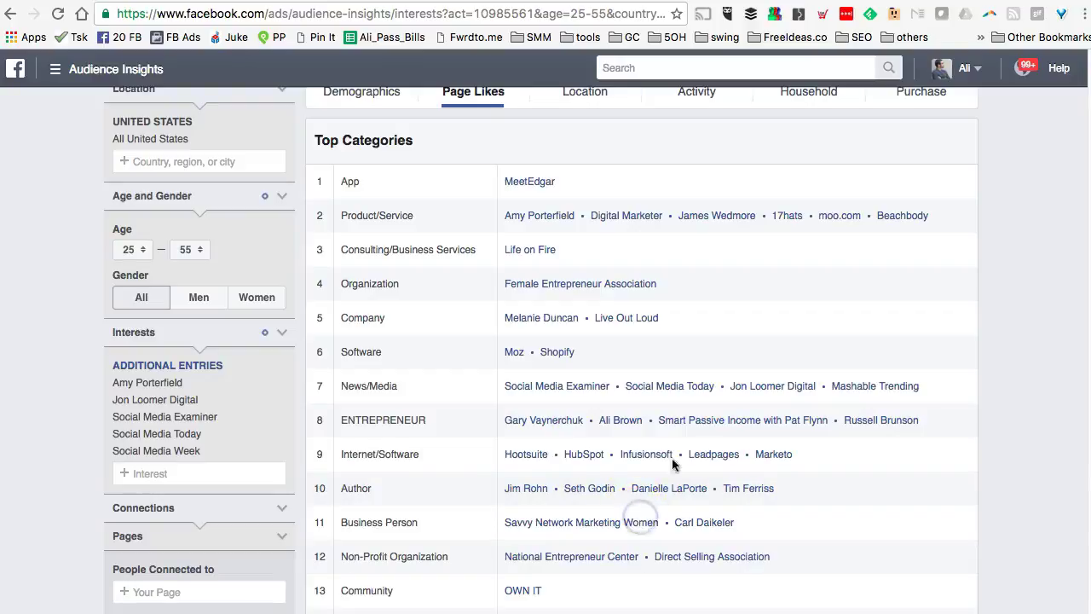
pyautogui.scroll(-5, 676, 452)
pyautogui.scroll(-12, 678, 452)
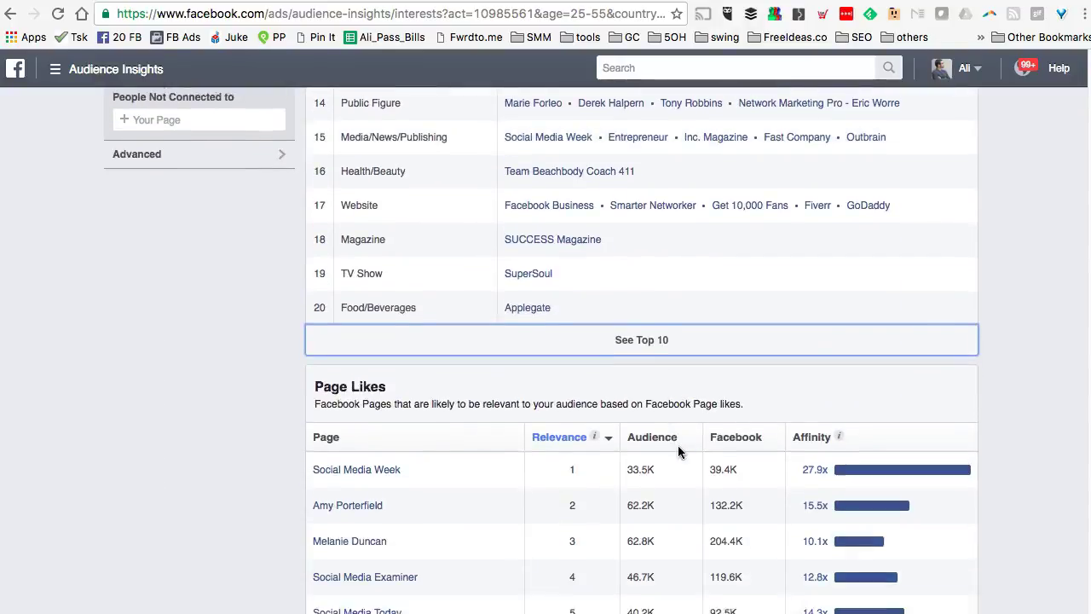
pyautogui.scroll(15, 679, 452)
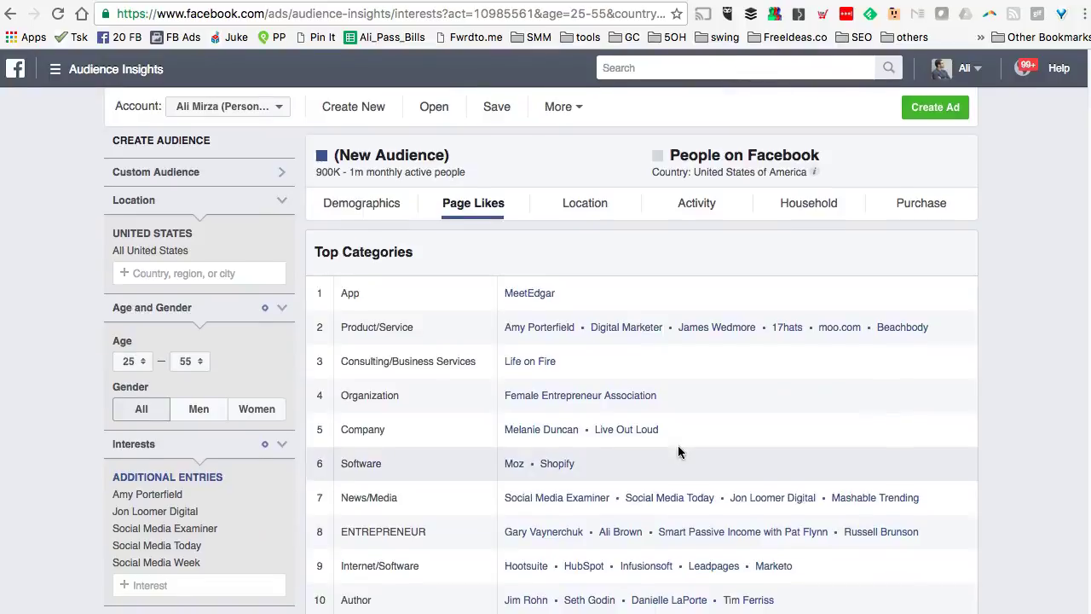
pyautogui.scroll(-12, 678, 452)
pyautogui.scroll(-2, 678, 451)
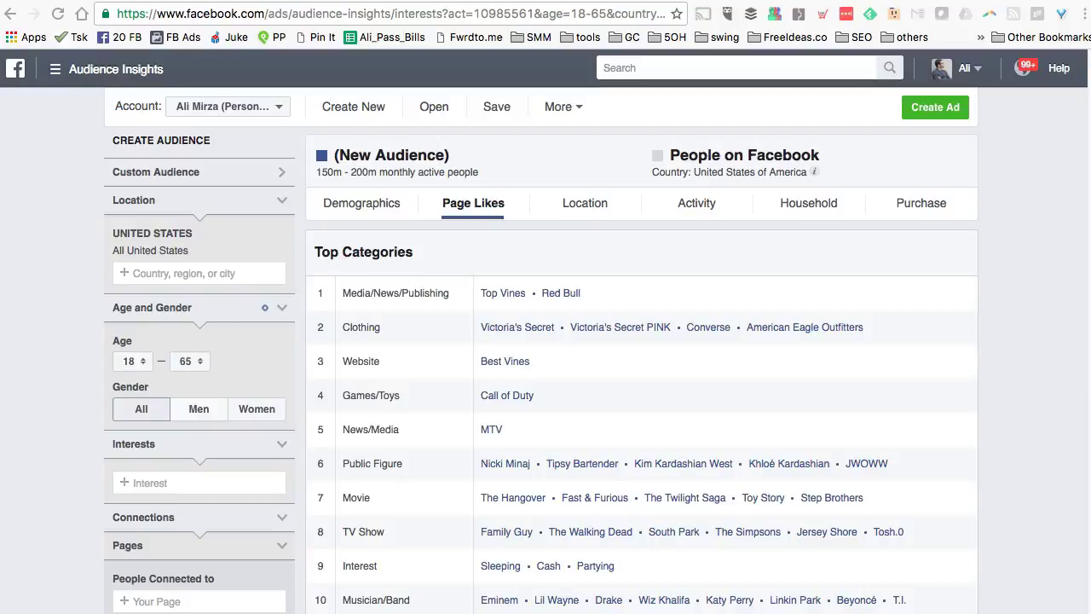
# Step: Review the top categories and page likes of the new United States audience aged 18–65 with no interests set
pyautogui.scroll(-5, 317, 234)
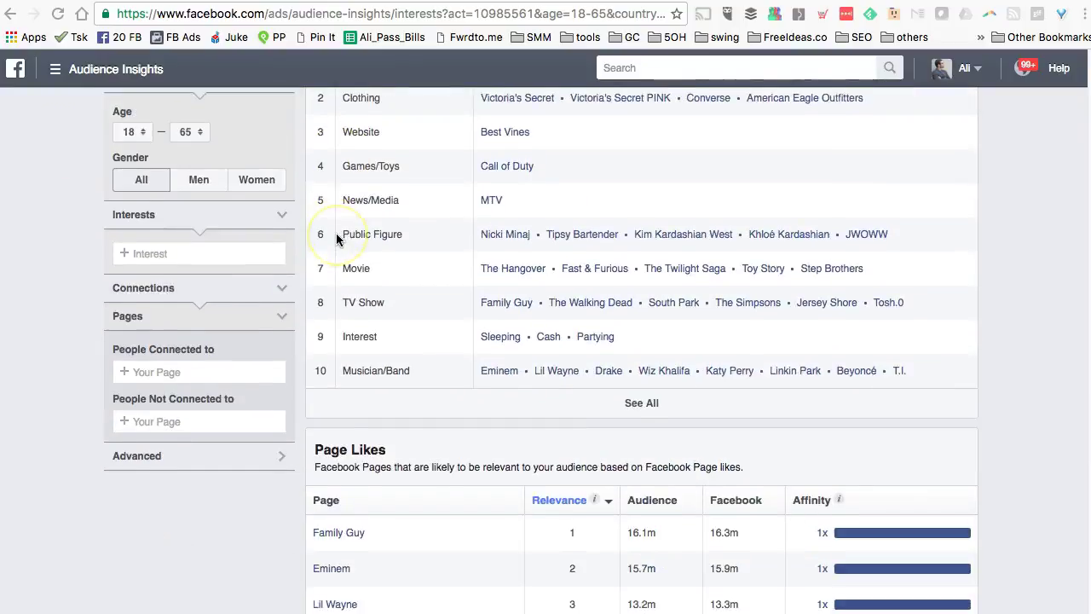
pyautogui.scroll(3, 336, 233)
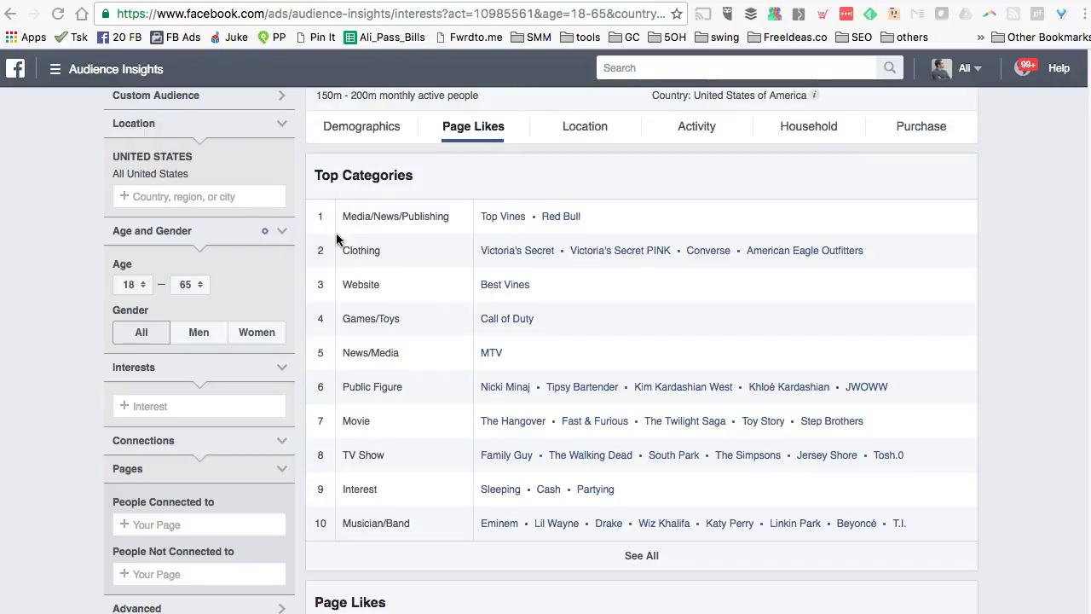
pyautogui.scroll(3, 336, 233)
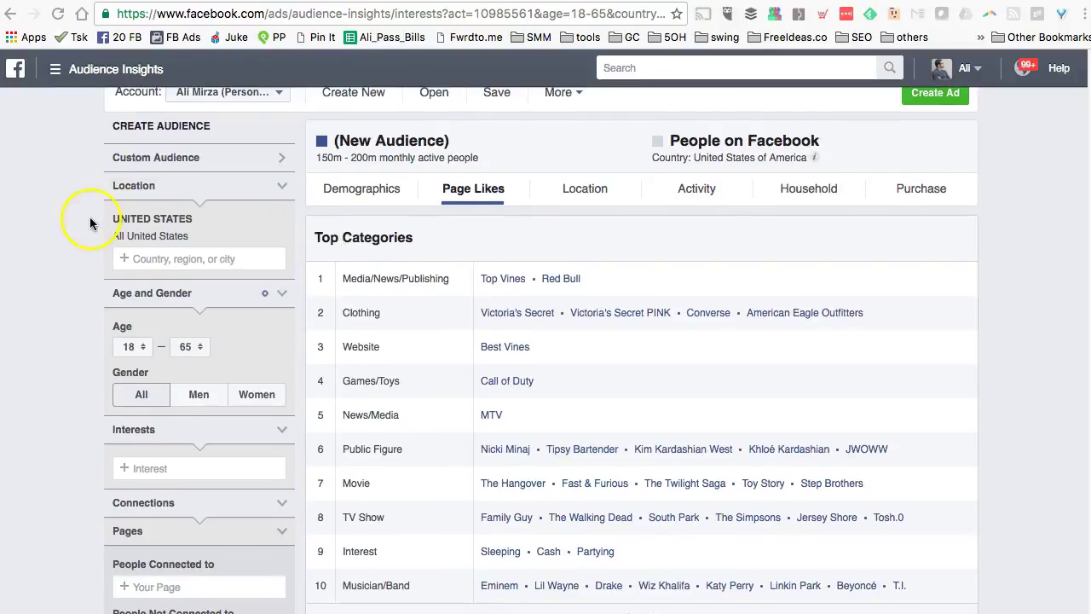
pyautogui.scroll(1, 91, 224)
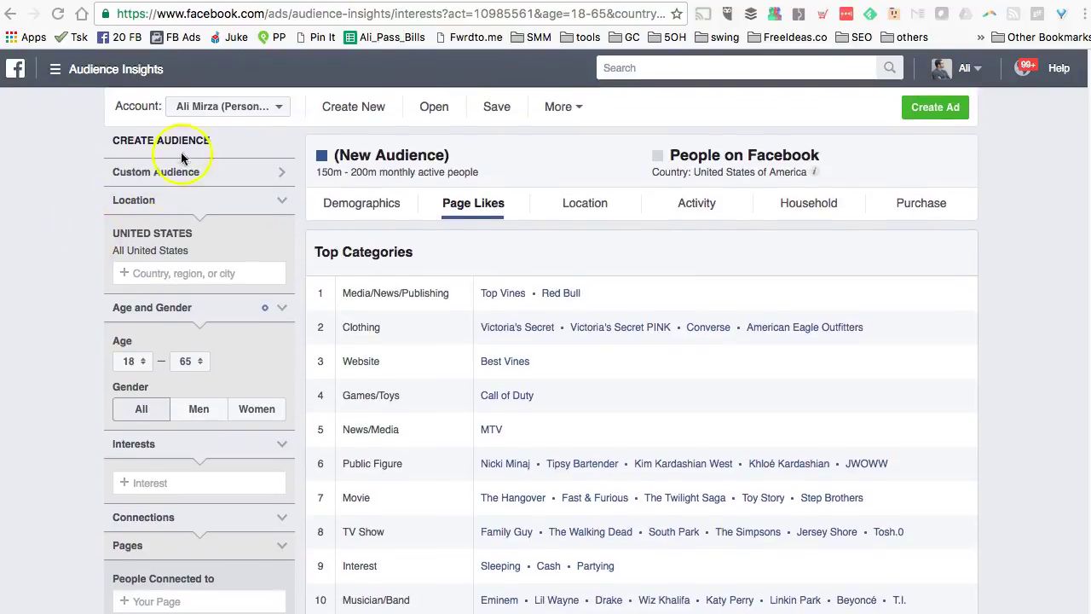
pyautogui.click(61, 249)
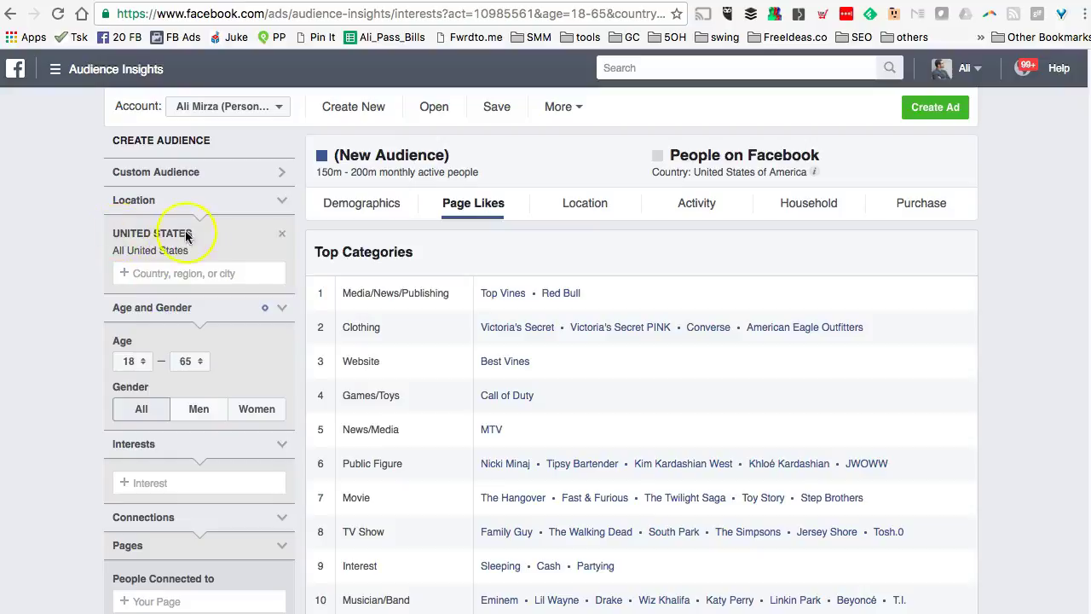
pyautogui.scroll(-3, 207, 296)
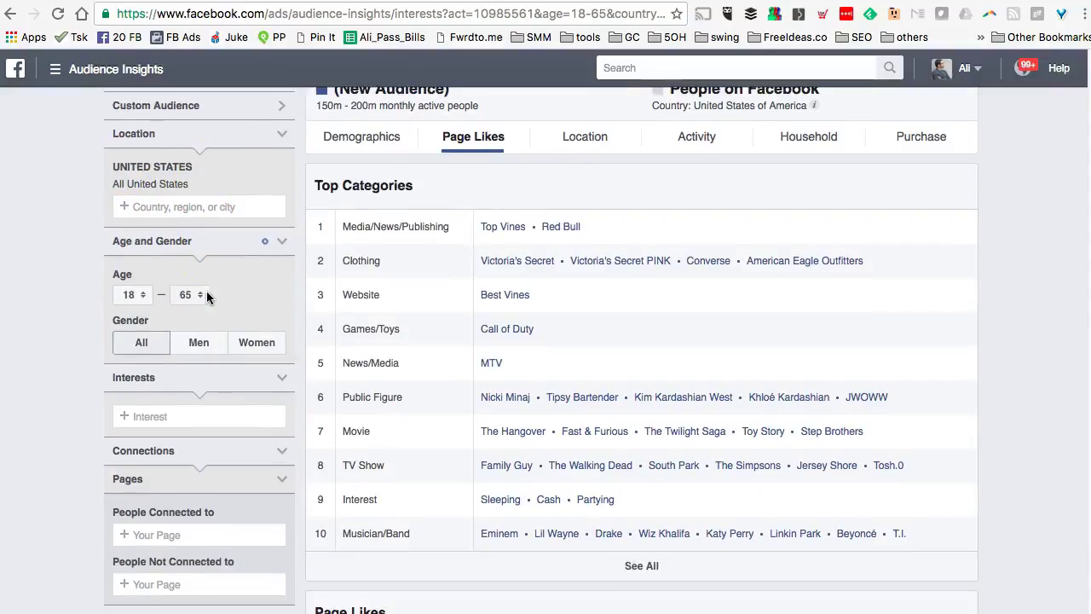
# Step: Add Furniture and IKEA to the new audience's interests
pyautogui.click(203, 353)
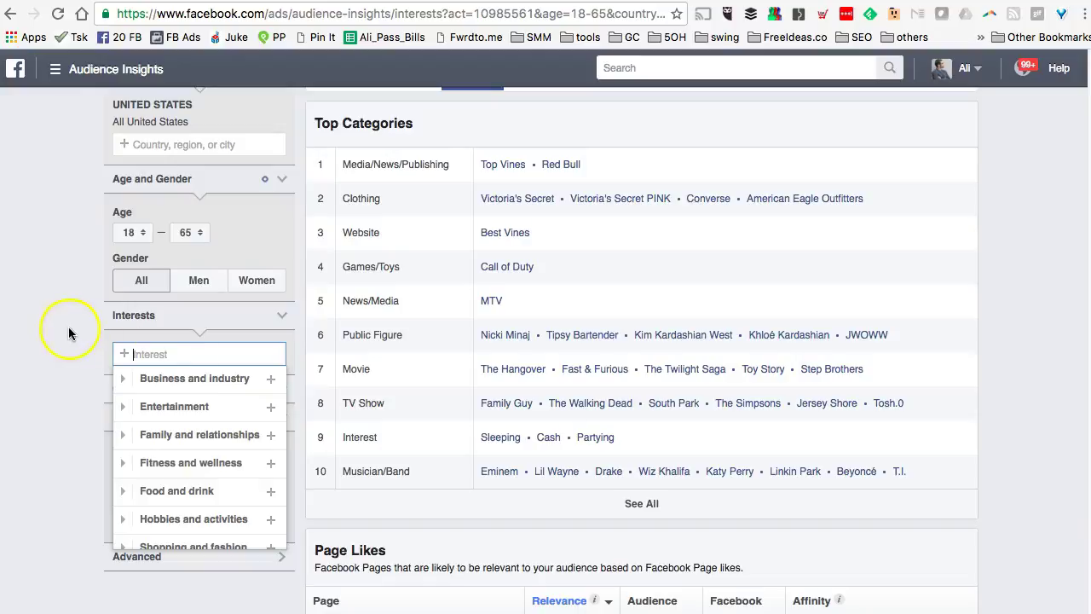
pyautogui.click(69, 331)
pyautogui.click(158, 352)
pyautogui.write('fu')
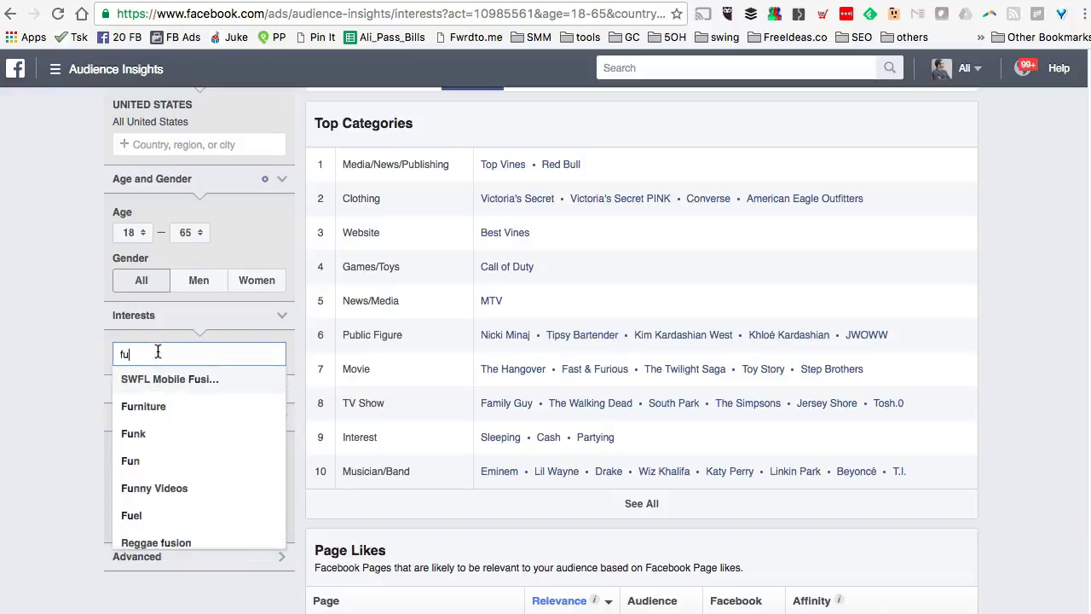
pyautogui.write('rniture')
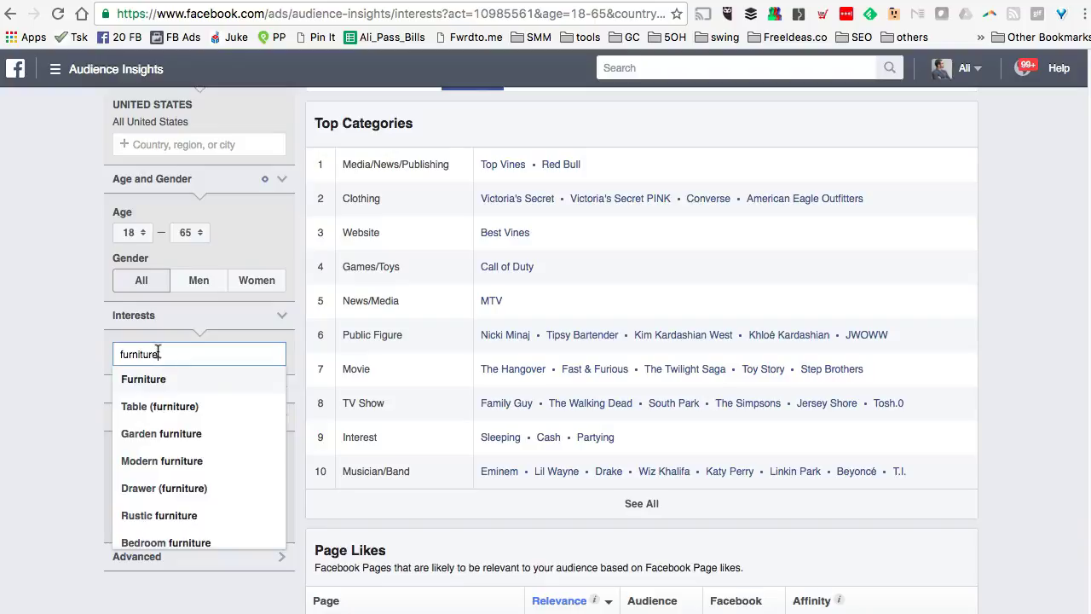
pyautogui.click(151, 386)
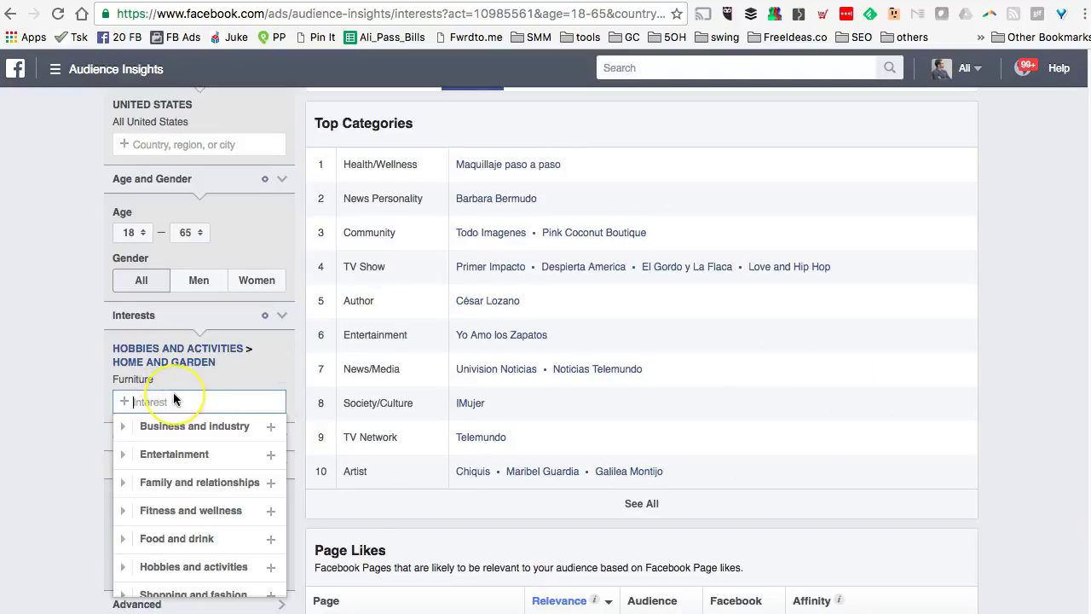
pyautogui.write('ikea')
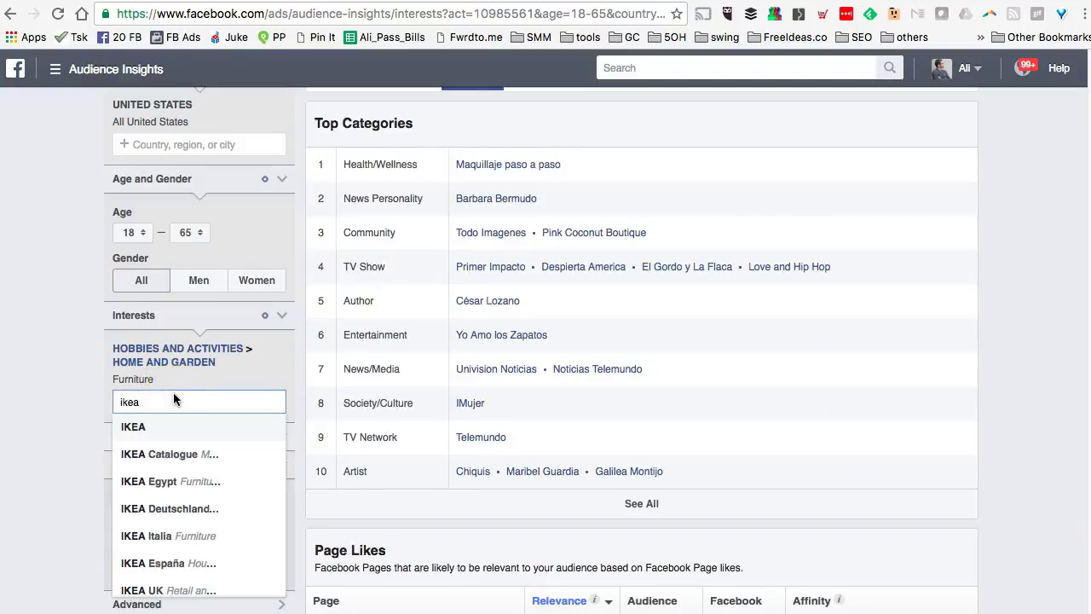
pyautogui.click(176, 428)
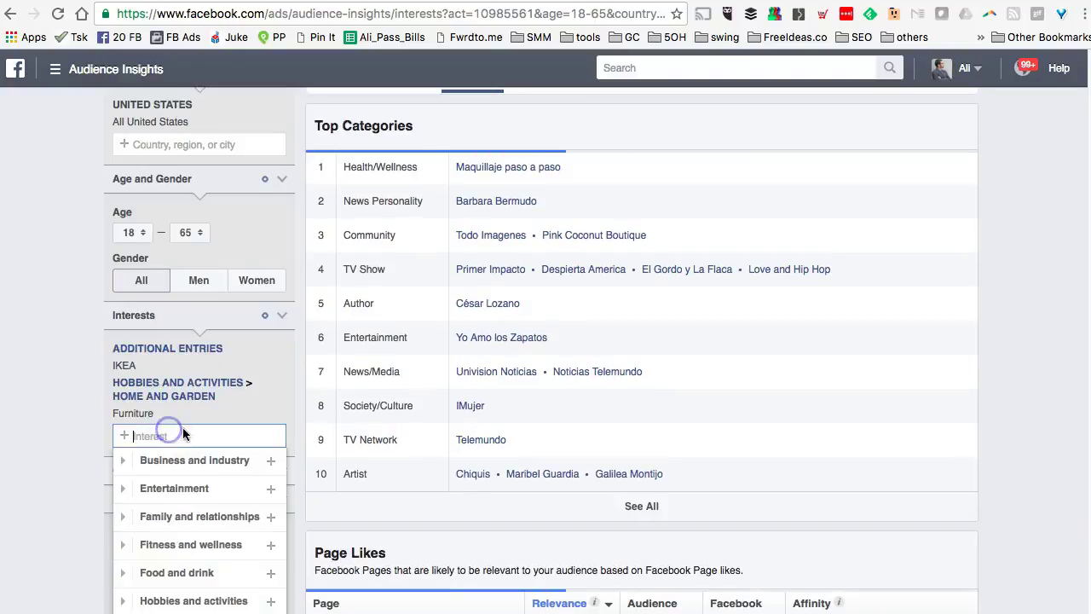
# Step: Add Modern furniture and Rustic furniture to the audience's interests
pyautogui.write('furniture')
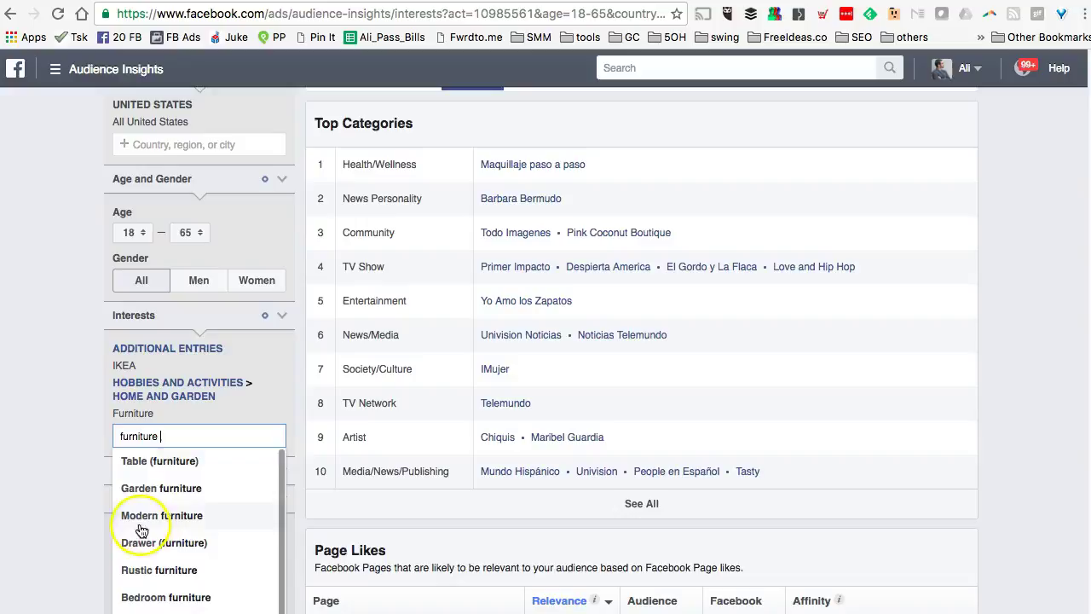
pyautogui.click(169, 522)
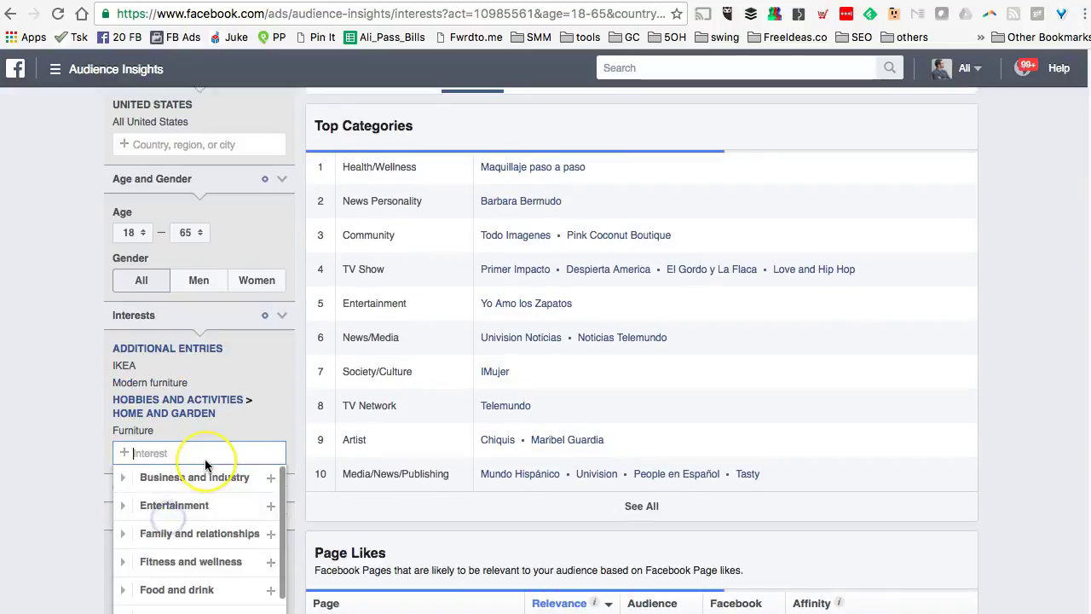
pyautogui.write('rustic')
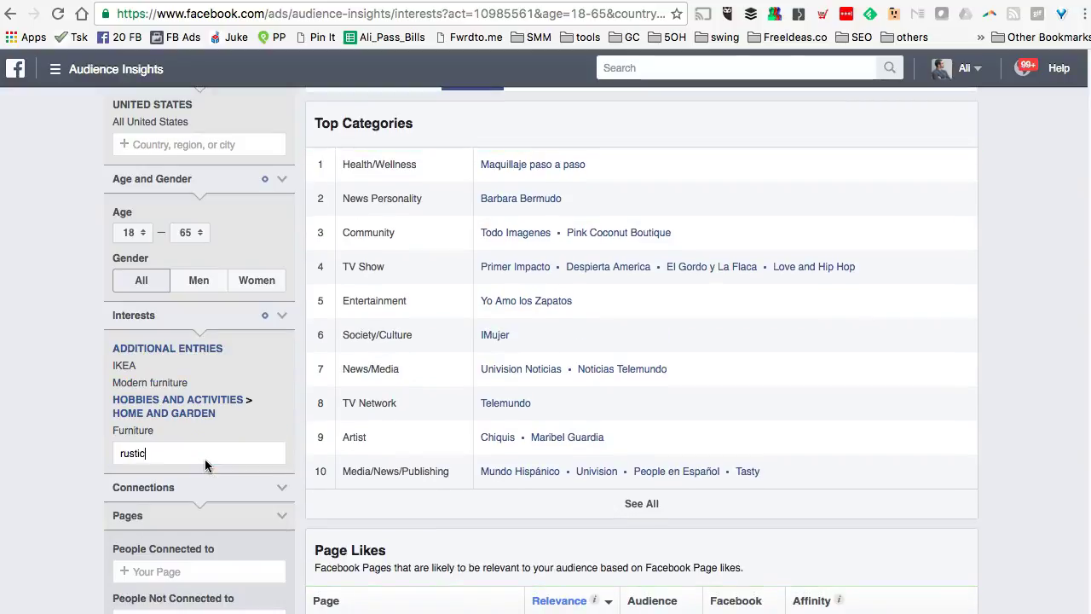
pyautogui.write(' furniture')
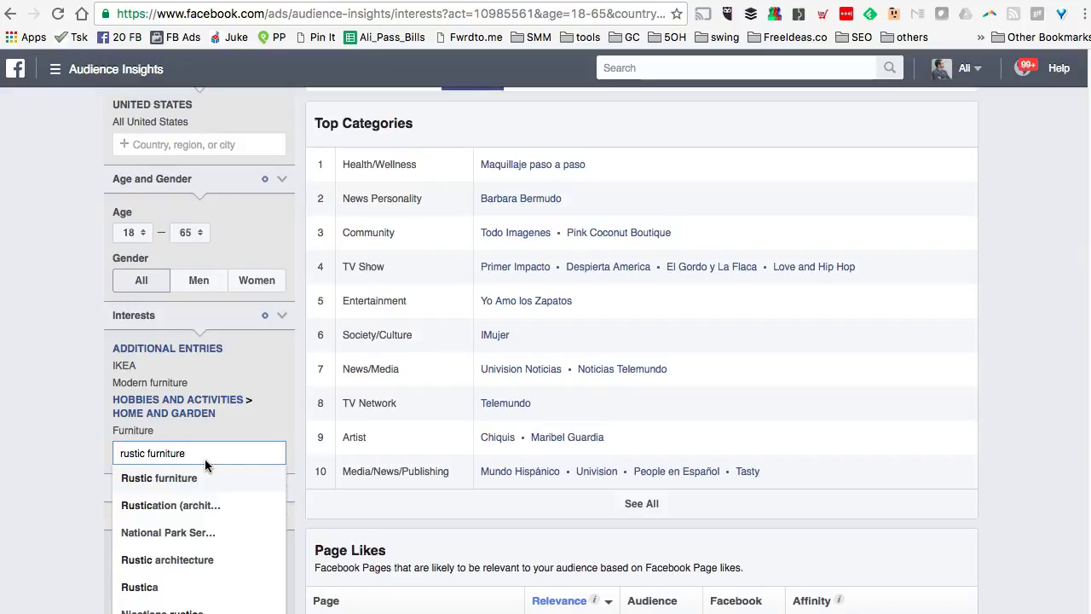
pyautogui.click(154, 479)
pyautogui.click(59, 357)
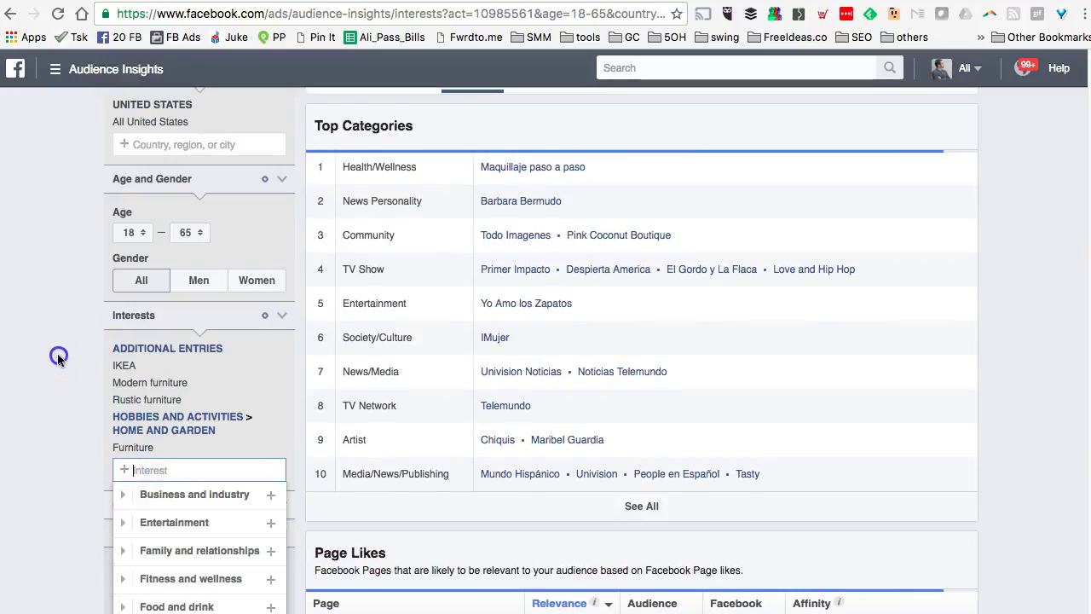
# Step: Show the furniture audience's demographics and examine its age and gender breakdown and lifestyle data
pyautogui.scroll(-2, 94, 431)
pyautogui.scroll(4, 95, 431)
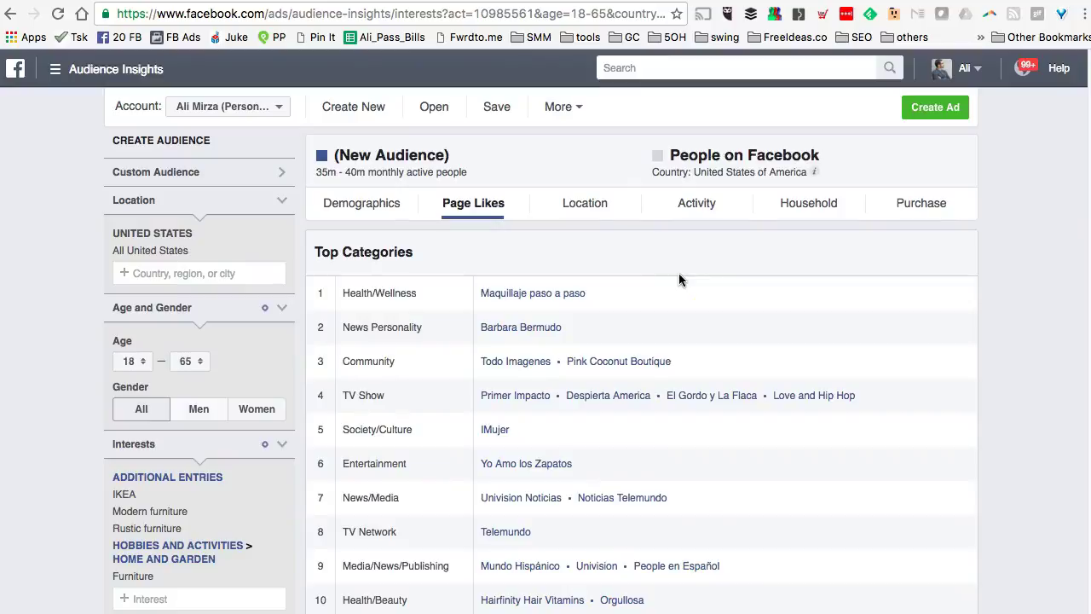
pyautogui.click(388, 205)
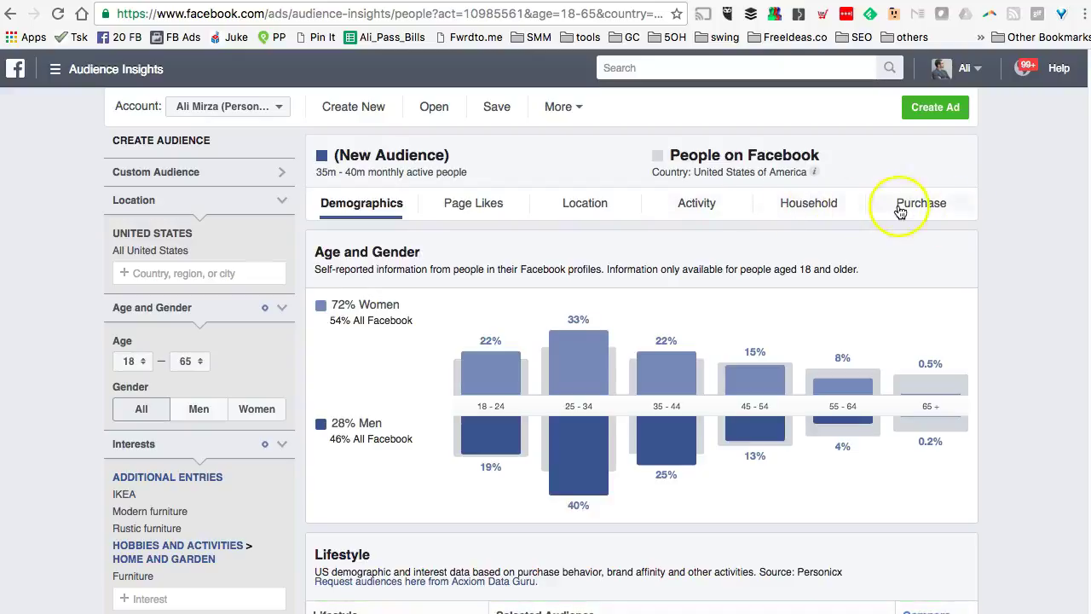
pyautogui.scroll(-2, 668, 239)
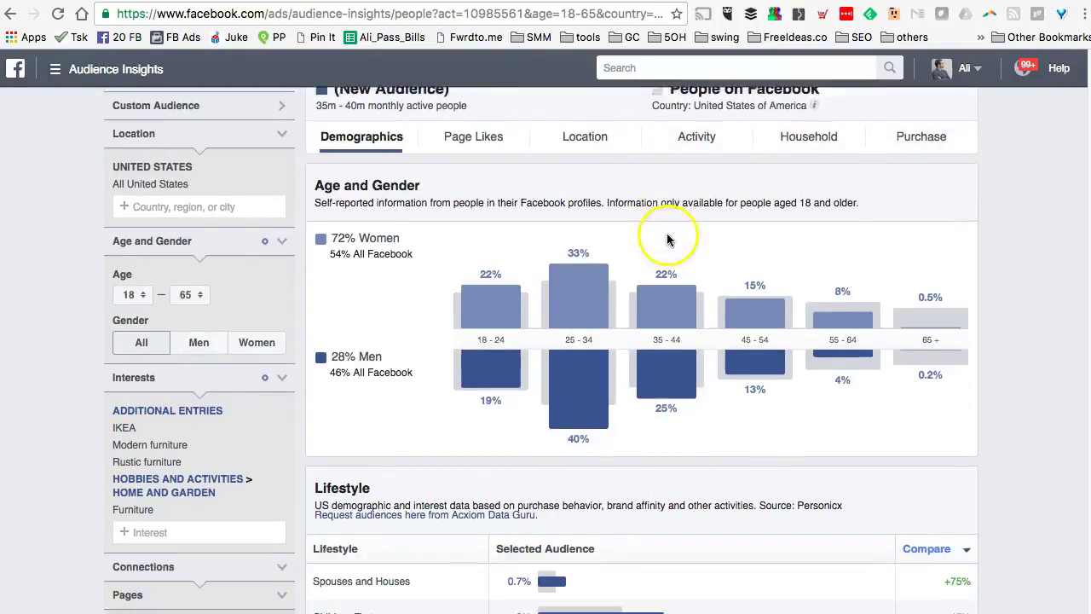
pyautogui.scroll(-1, 667, 240)
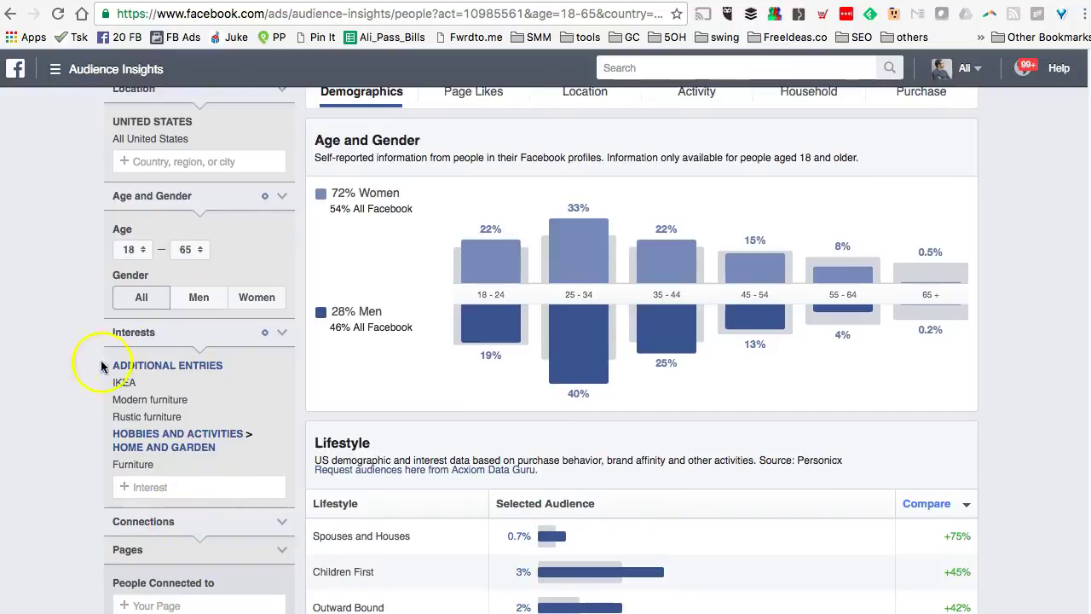
pyautogui.scroll(3, 488, 375)
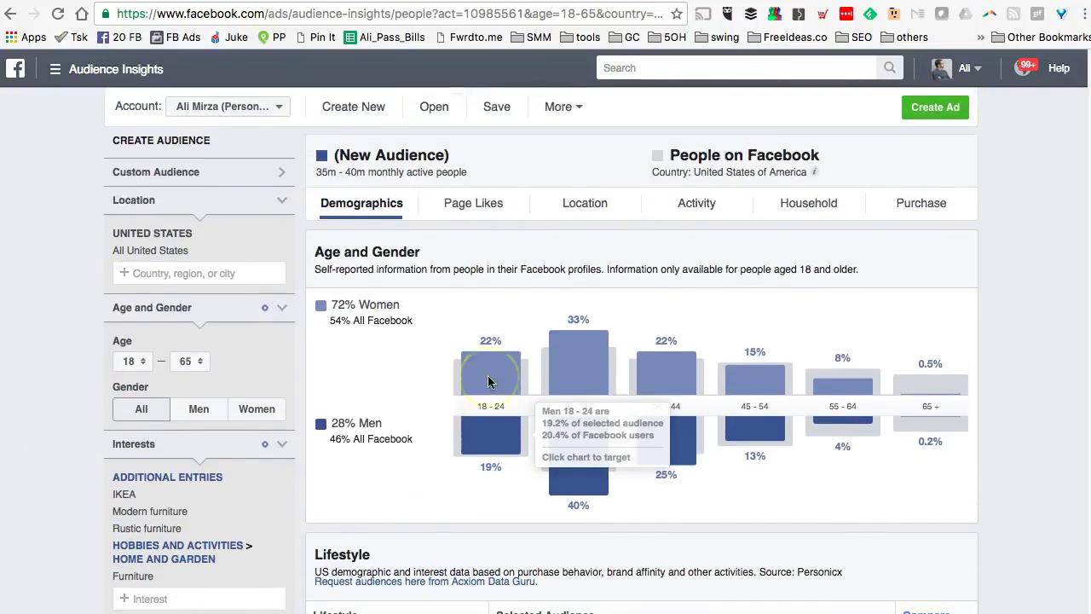
# Step: Show the furniture audience's page likes and examine the most relevant pages, including Amazon.com/Fashion and Macy's
pyautogui.click(470, 204)
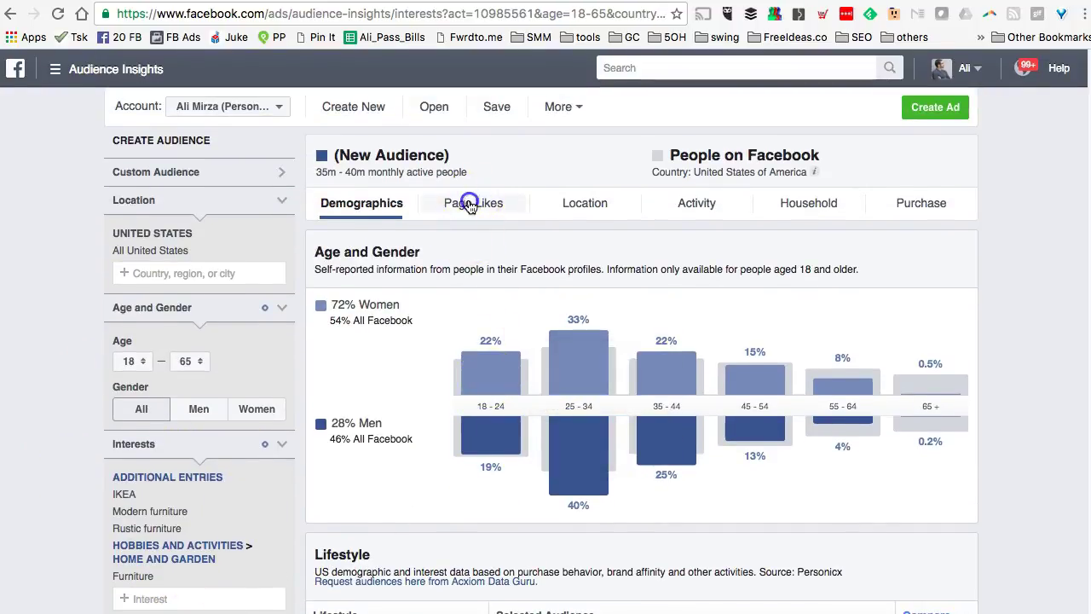
pyautogui.scroll(-8, 594, 311)
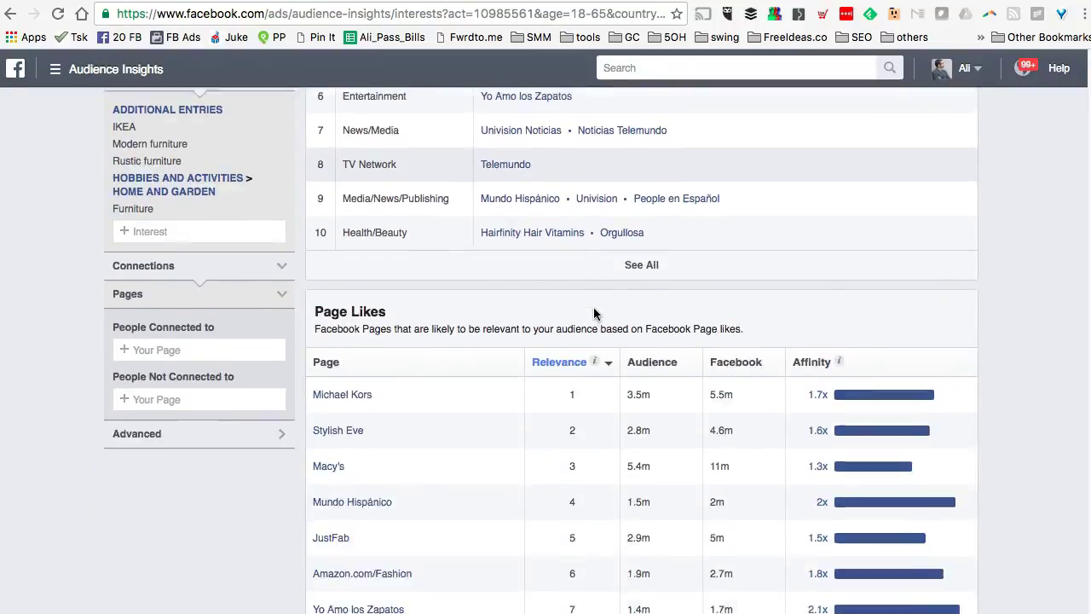
pyautogui.scroll(-3, 594, 314)
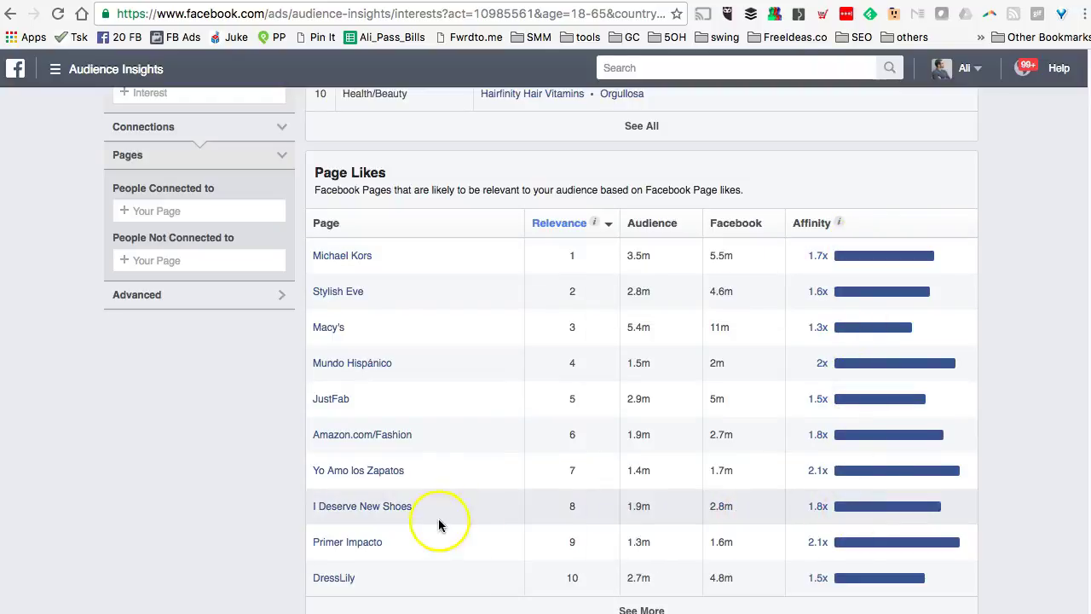
pyautogui.moveTo(321, 440)
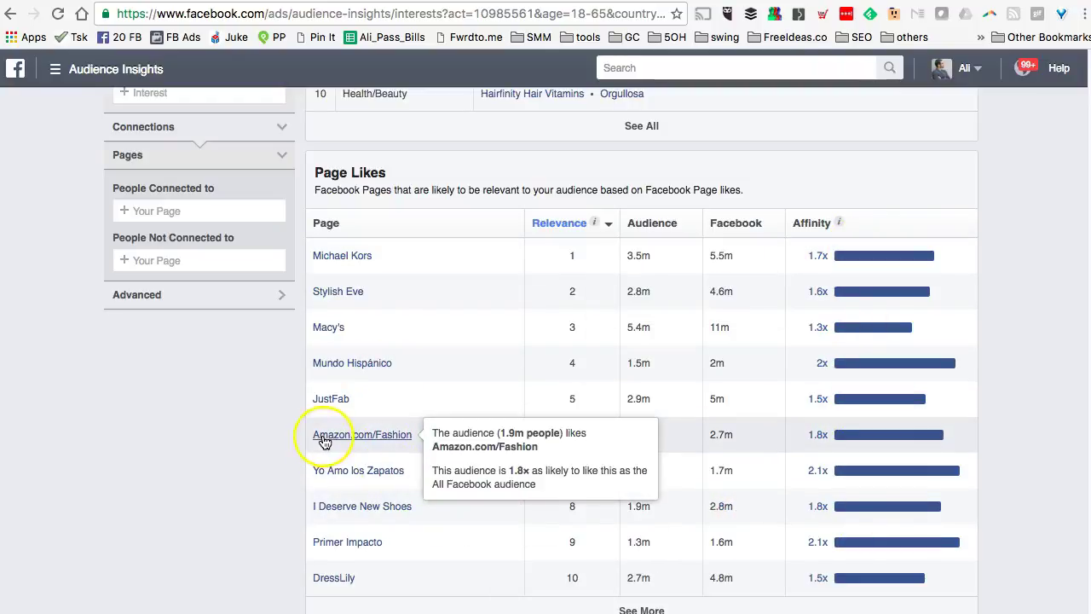
pyautogui.moveTo(338, 332)
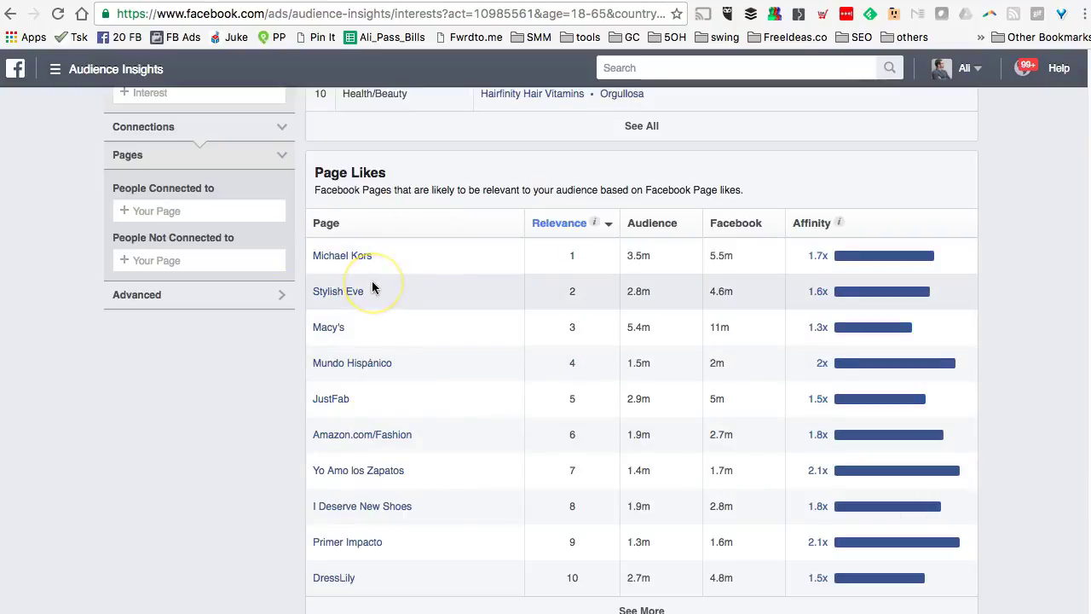
# Step: Compare the selected furniture interests with the affinity of the relevant pages, checking the affinity details for Michael Kors
pyautogui.scroll(5, 372, 284)
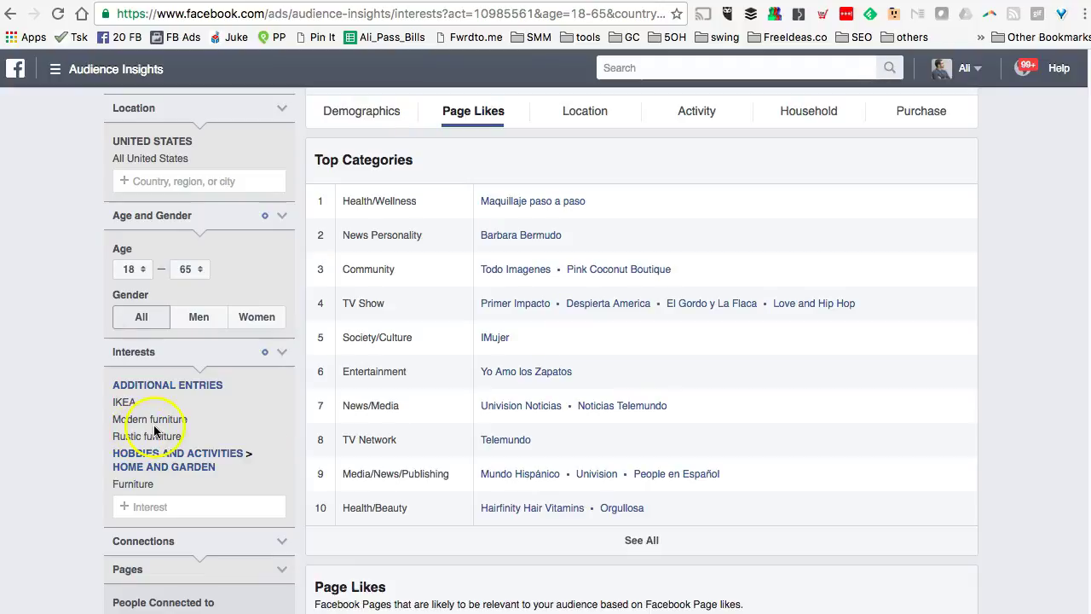
pyautogui.scroll(-1, 490, 369)
pyautogui.scroll(-5, 497, 375)
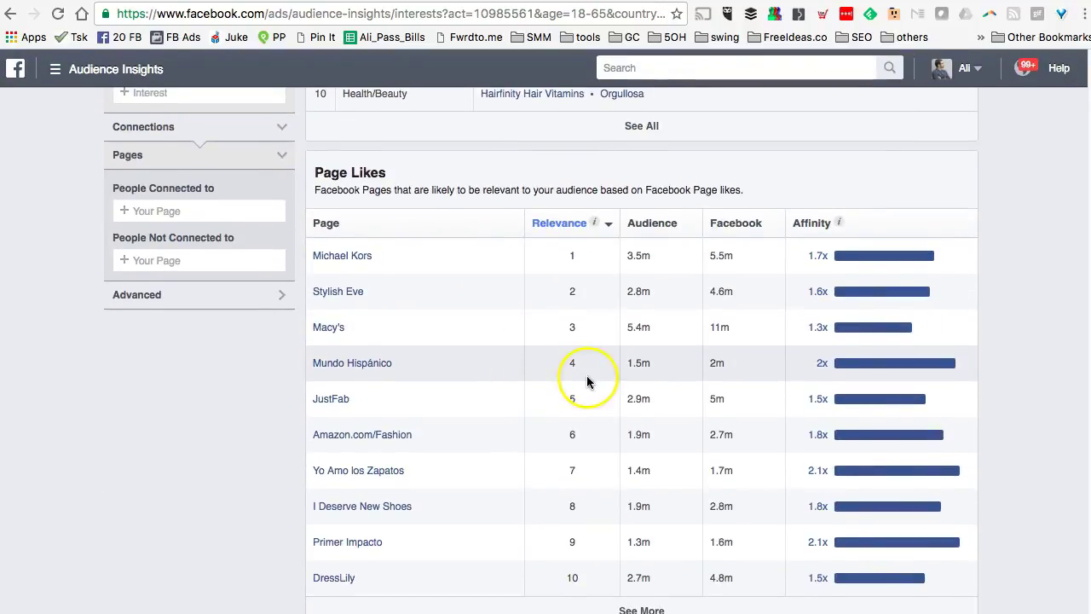
pyautogui.moveTo(861, 329)
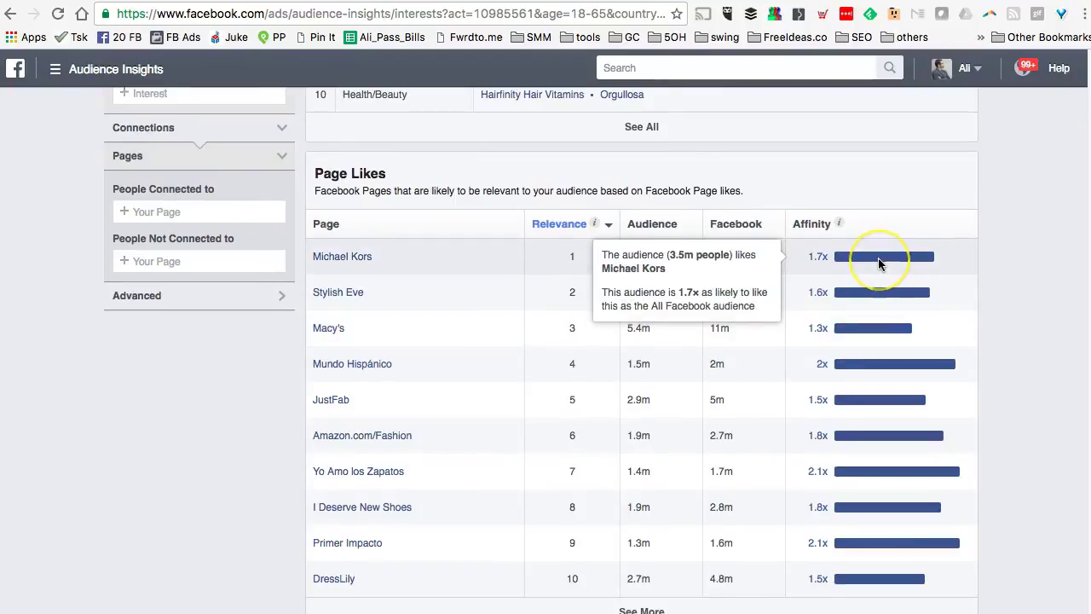
pyautogui.scroll(6, 883, 265)
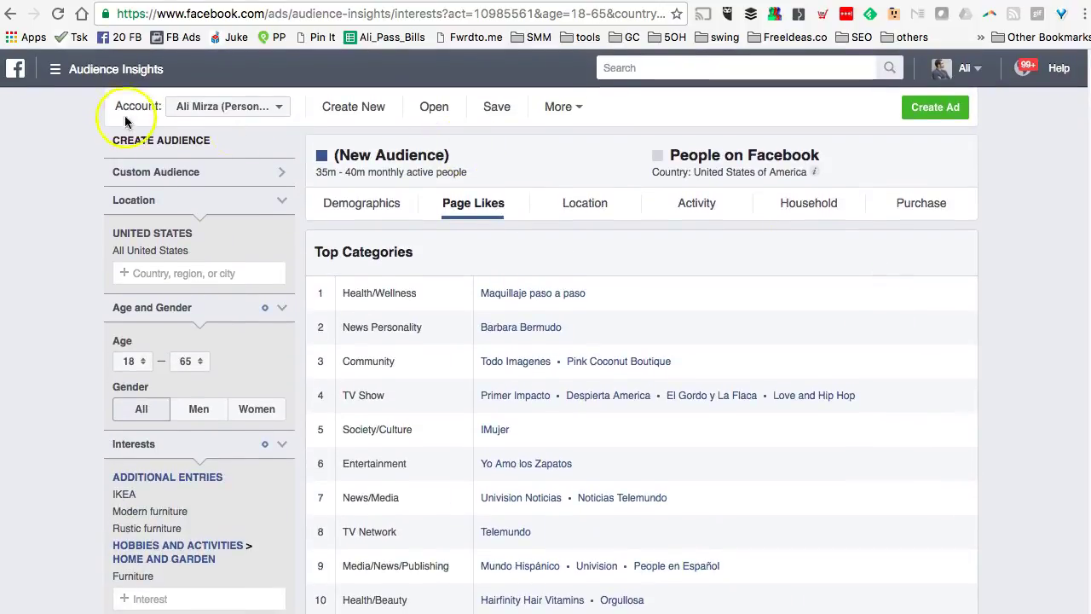
# Step: Review the selected furniture interests and sort the audience's relevant pages by affinity from highest to lowest
pyautogui.scroll(-5, 317, 228)
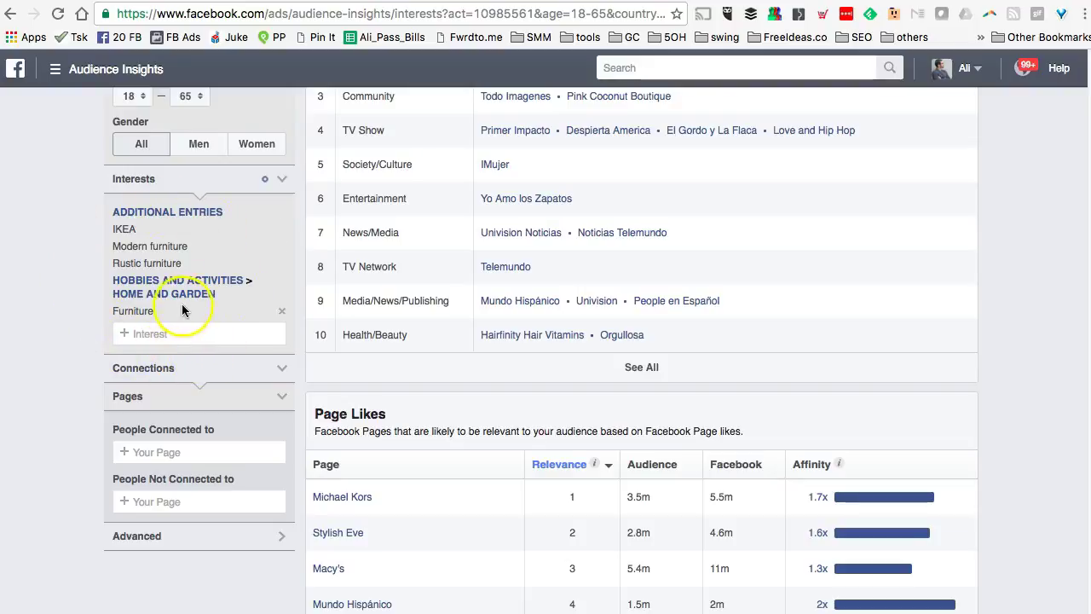
pyautogui.scroll(1, 533, 269)
pyautogui.scroll(2, 534, 269)
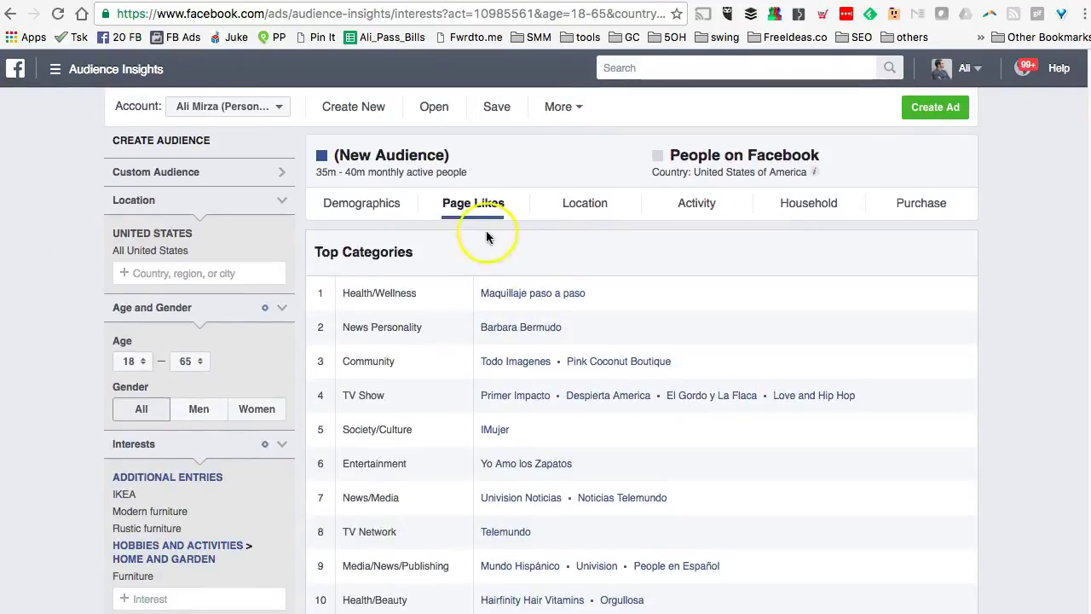
pyautogui.click(475, 205)
pyautogui.scroll(-6, 580, 294)
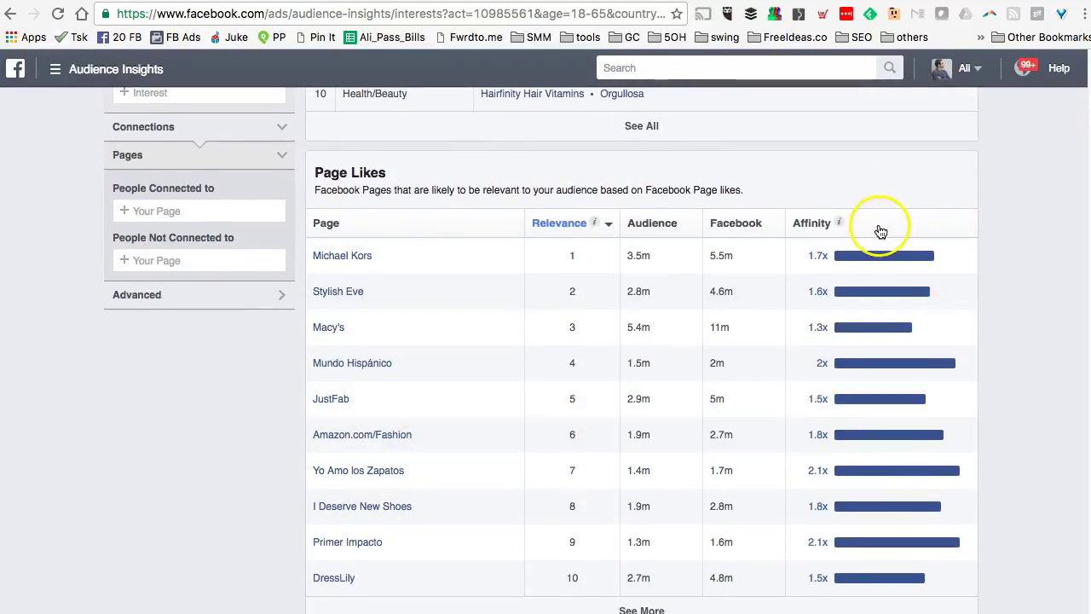
pyautogui.click(880, 228)
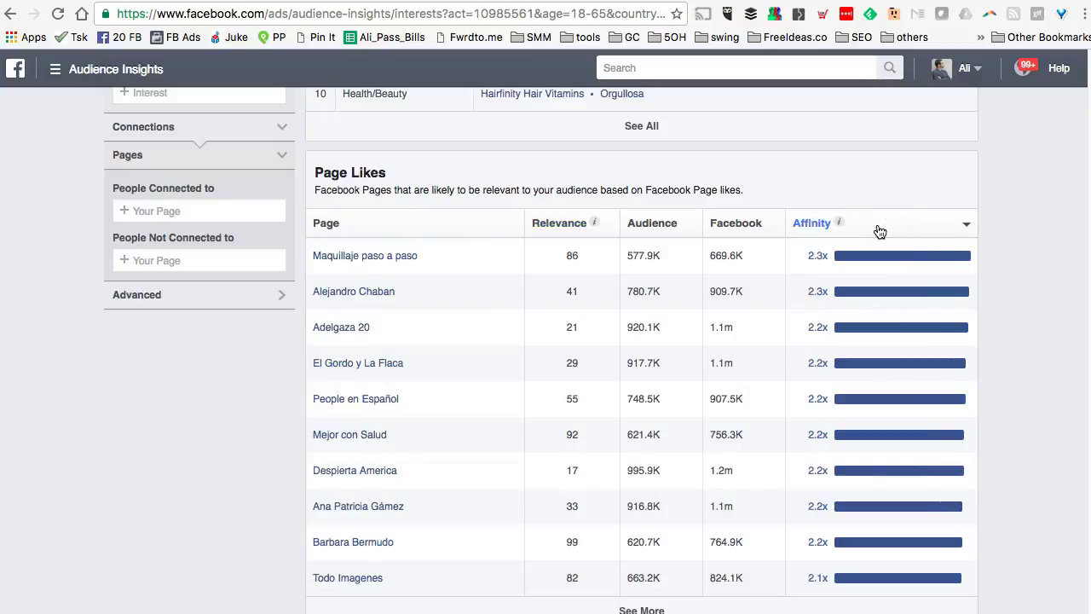
# Step: Compare the pages in ascending and descending affinity order, checking the definition of affinity and finishing with the highest first
pyautogui.click(880, 229)
pyautogui.click(880, 229)
pyautogui.click(880, 228)
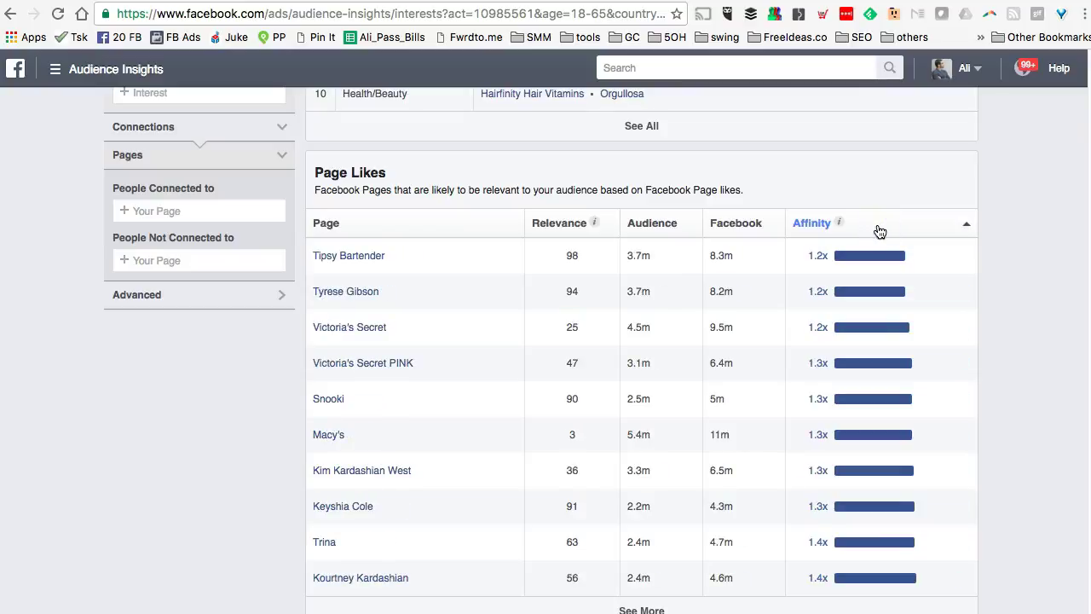
pyautogui.moveTo(842, 225)
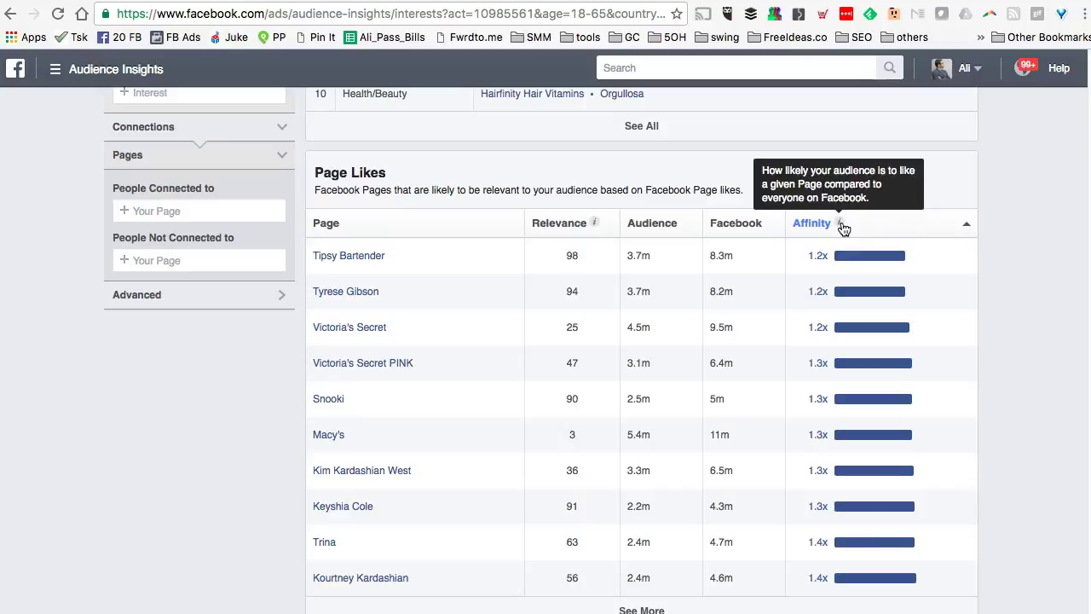
pyautogui.click(859, 228)
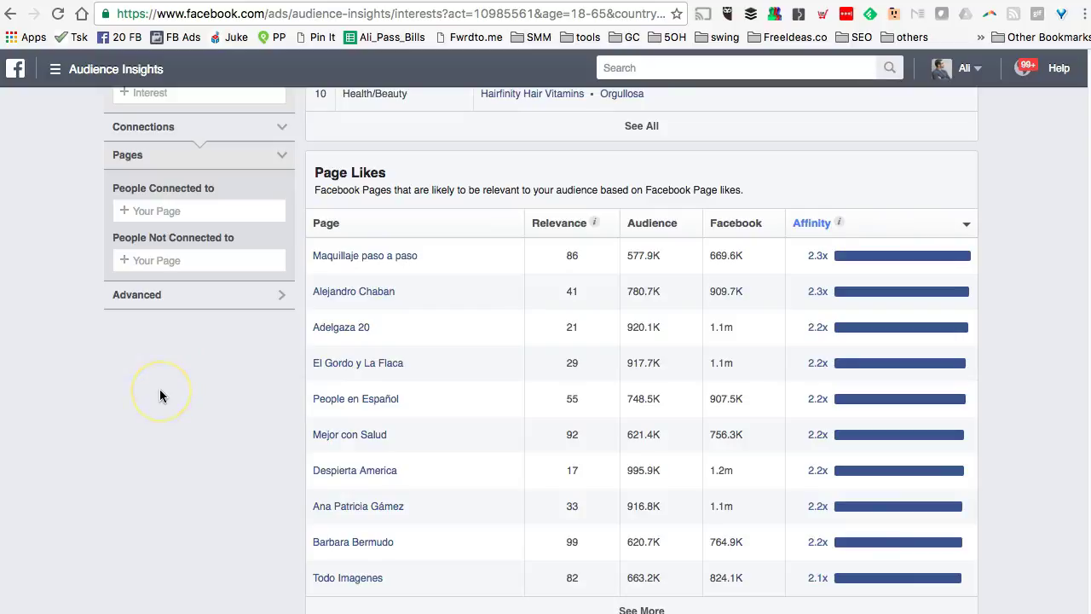
# Step: Review the audience's top categories and sort the relevant pages by affinity from lowest to highest
pyautogui.scroll(6, 159, 395)
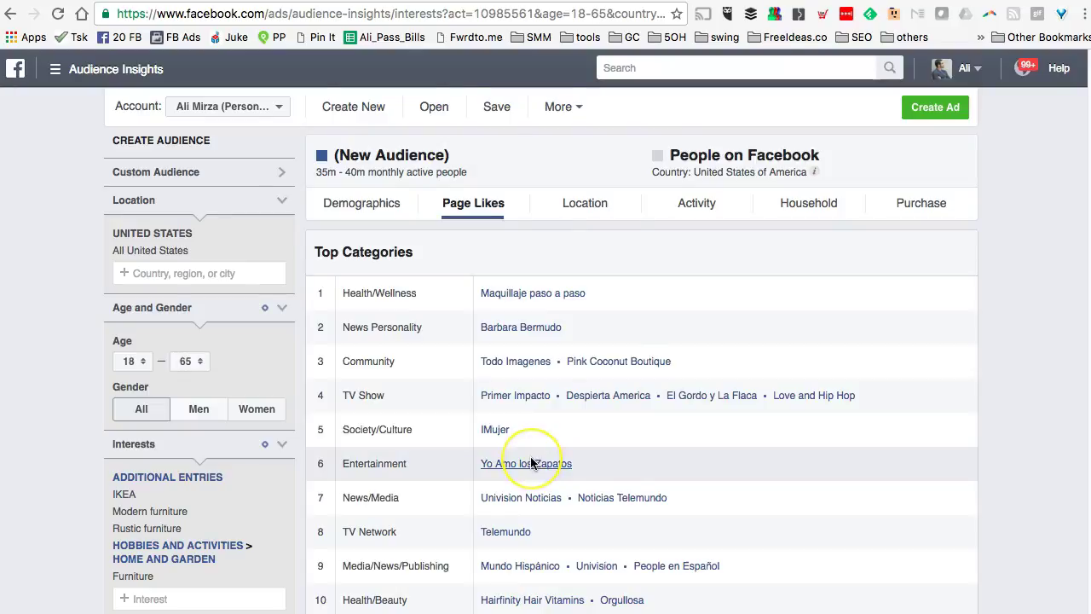
pyautogui.scroll(-6, 487, 531)
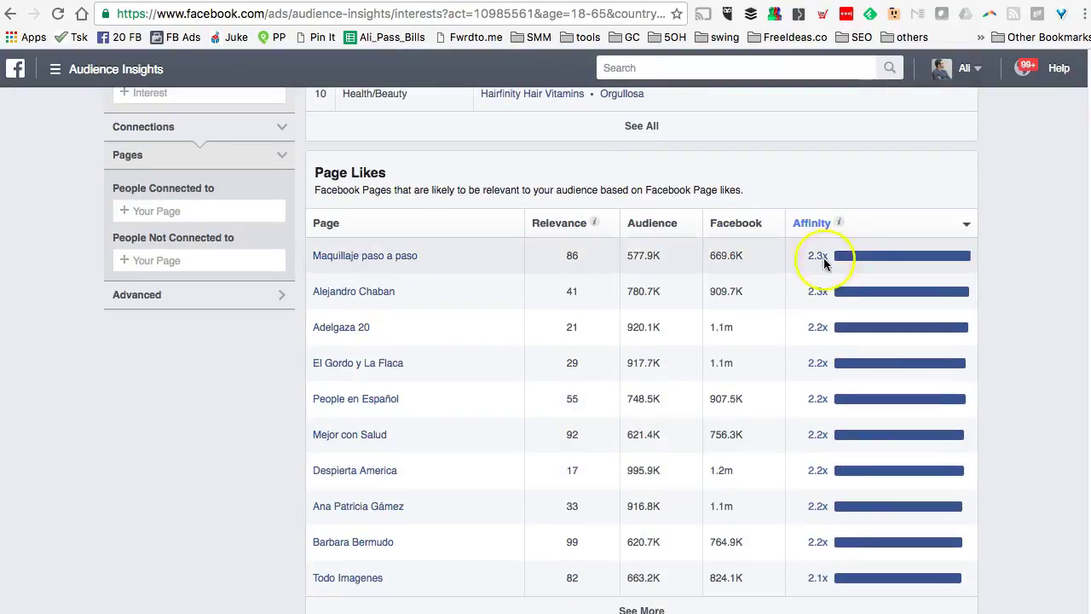
pyautogui.click(873, 223)
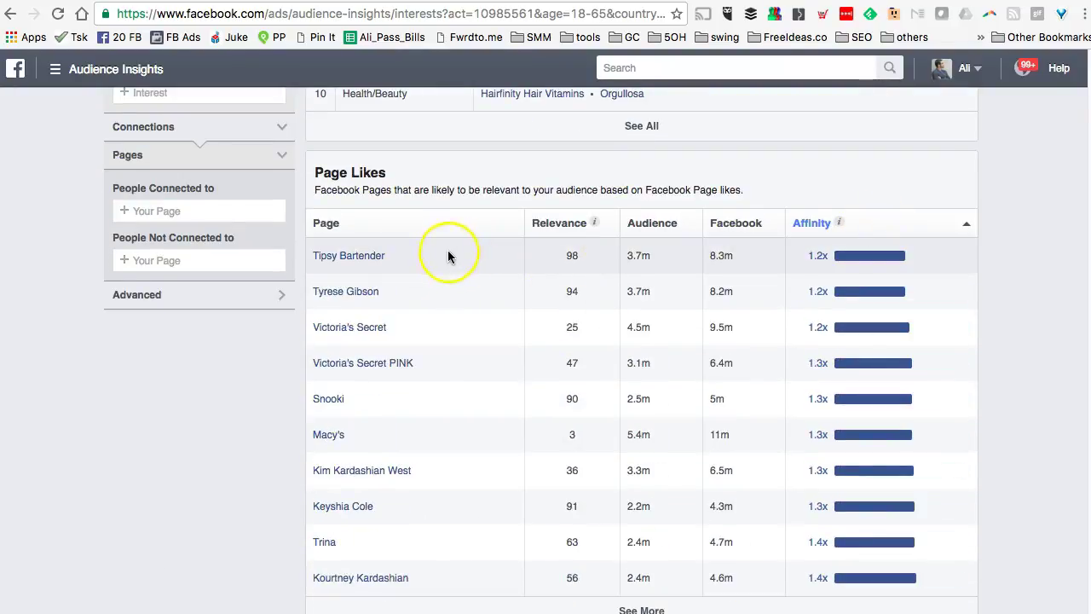